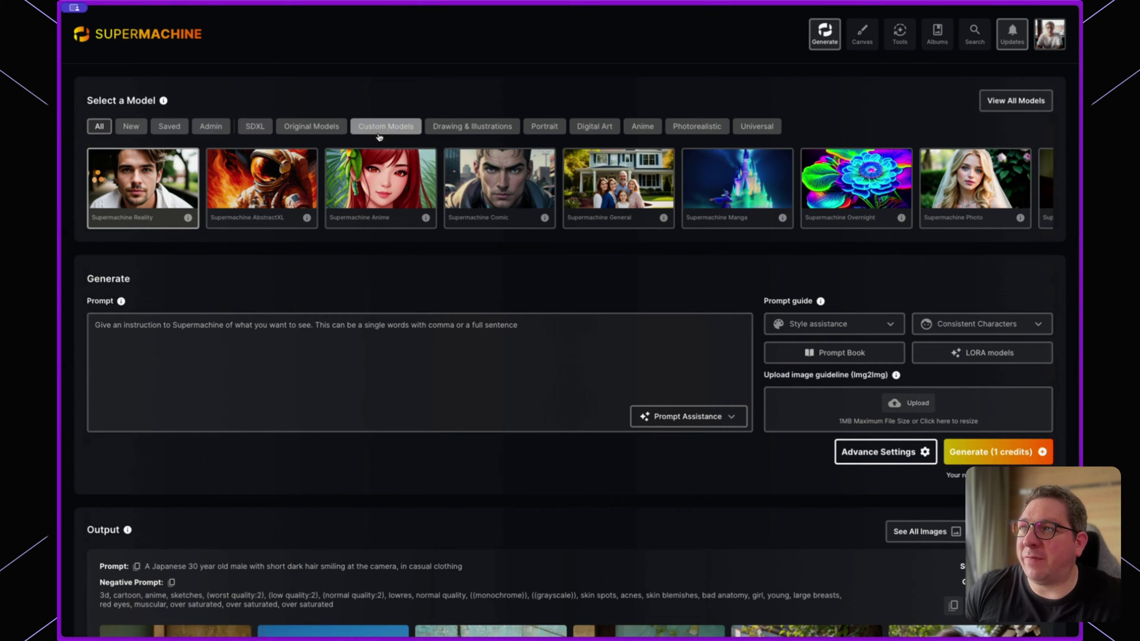
Filter the models by Drawing & Illustrations, then Anime, then All, and preview the full model grid.
click(469, 131)
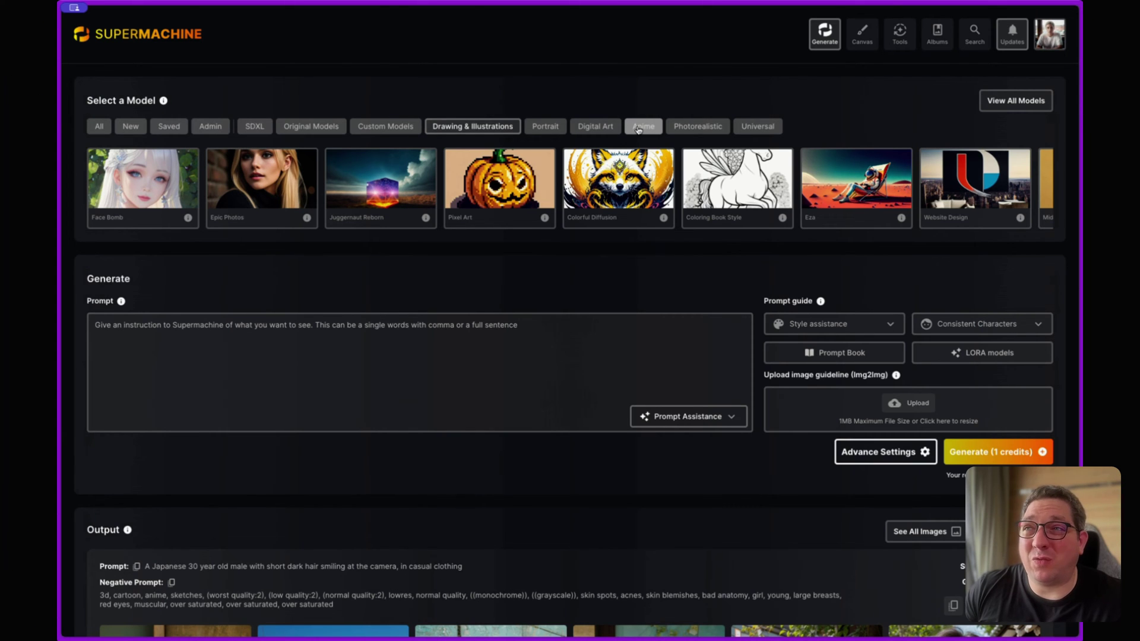
click(638, 130)
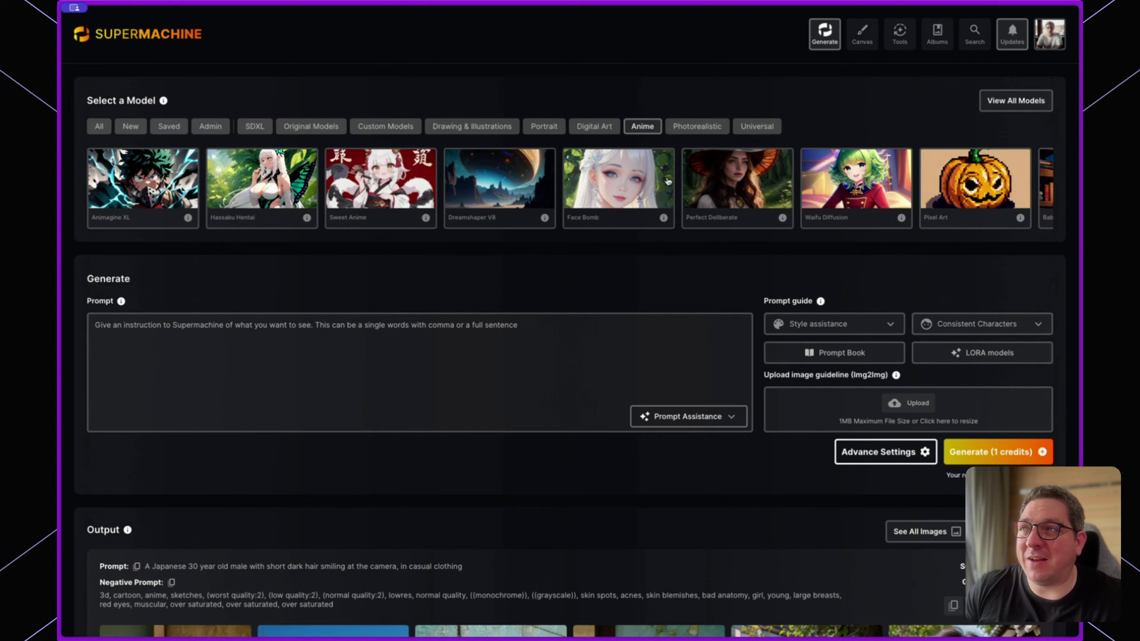
click(99, 127)
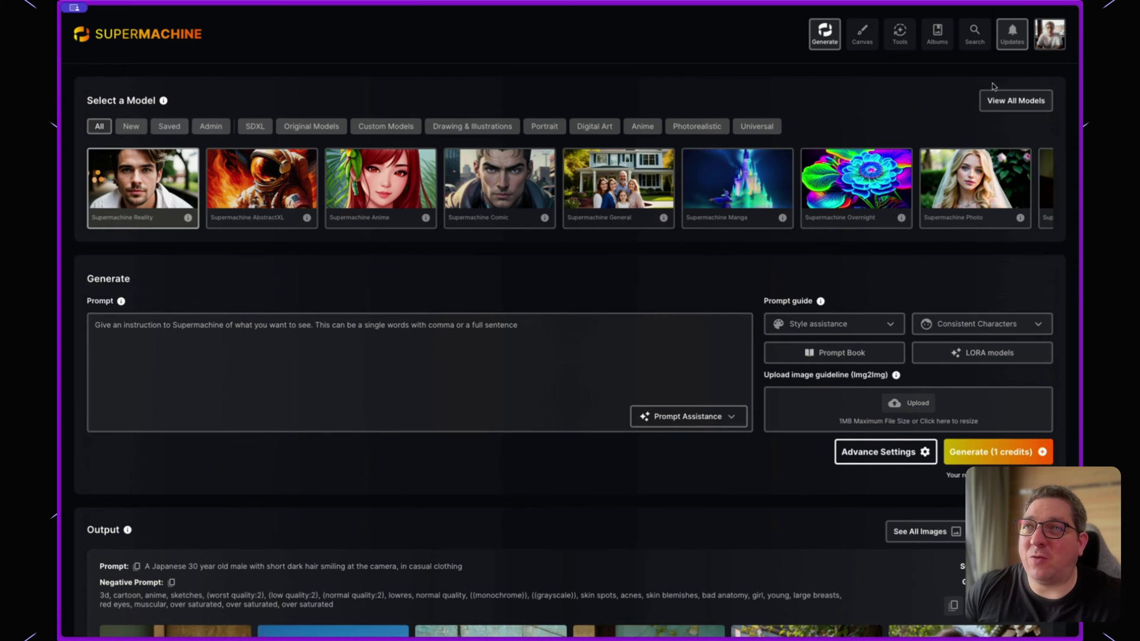
click(990, 103)
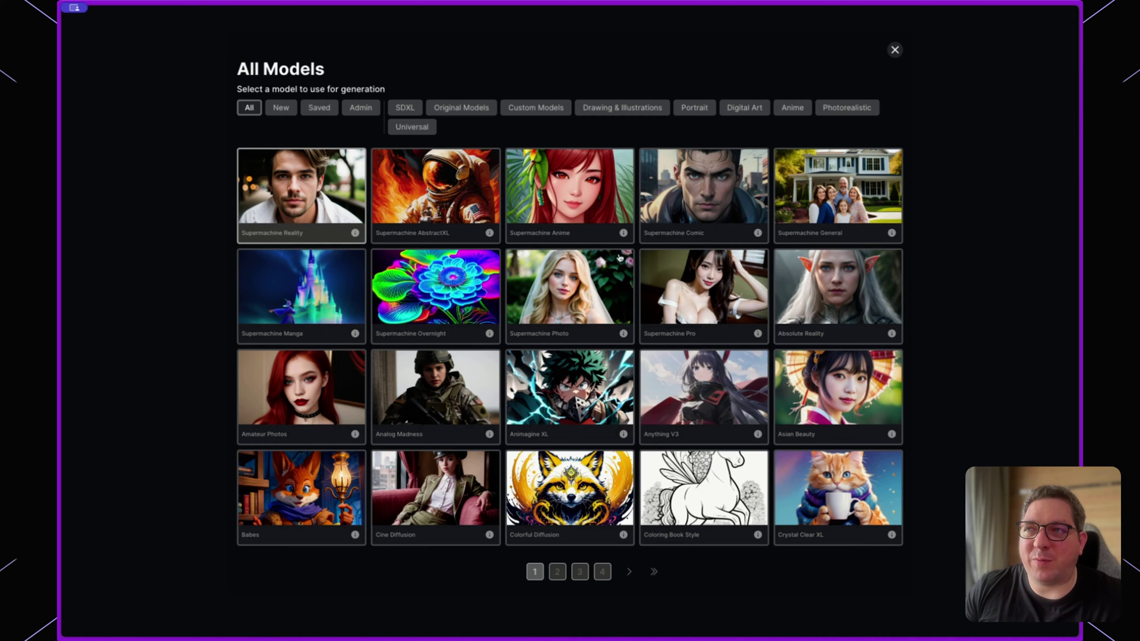
click(892, 50)
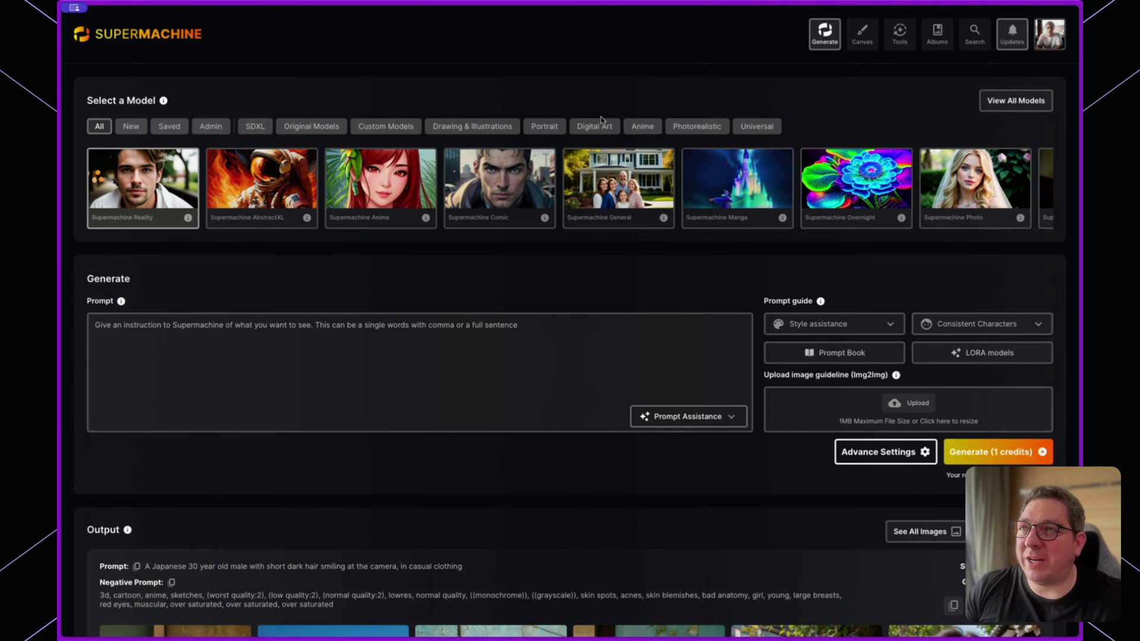
Browse the model carousel sideways and pick the Supermachine Reality model.
scroll(375, 179, right, 4)
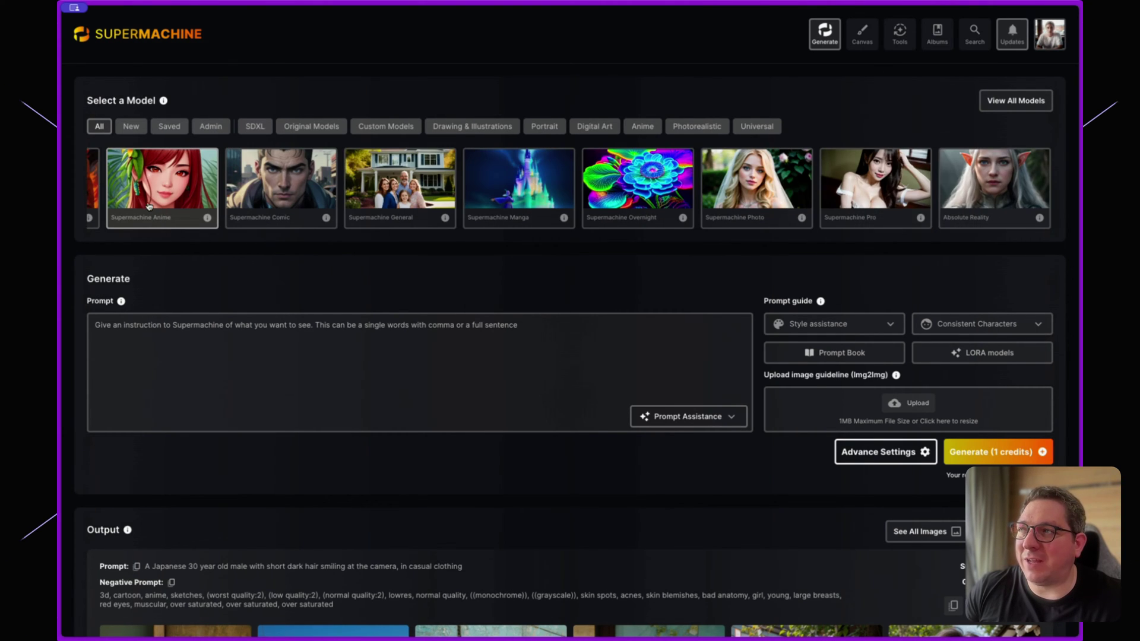
scroll(149, 206, left, 4)
scroll(359, 204, right, 4)
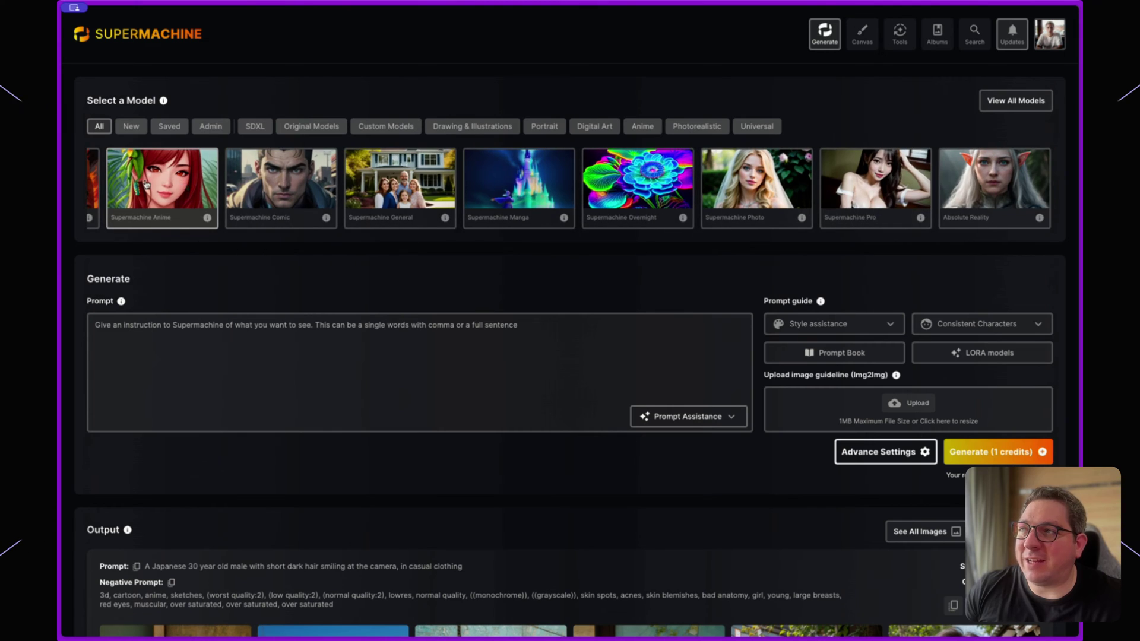
scroll(297, 188, left, 4)
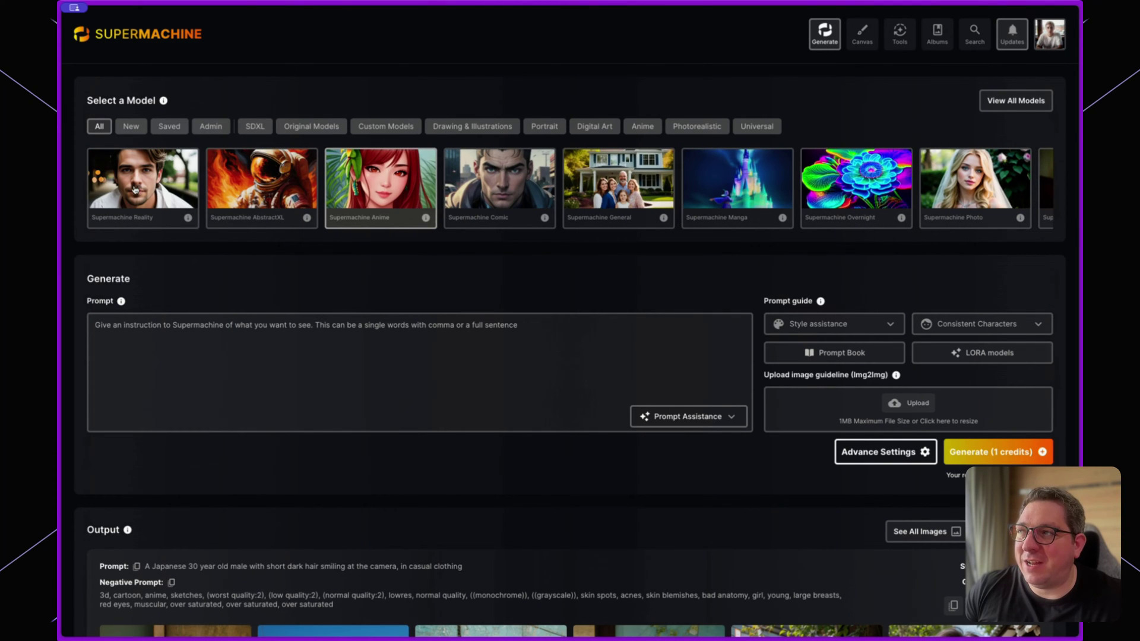
scroll(576, 196, right, 5)
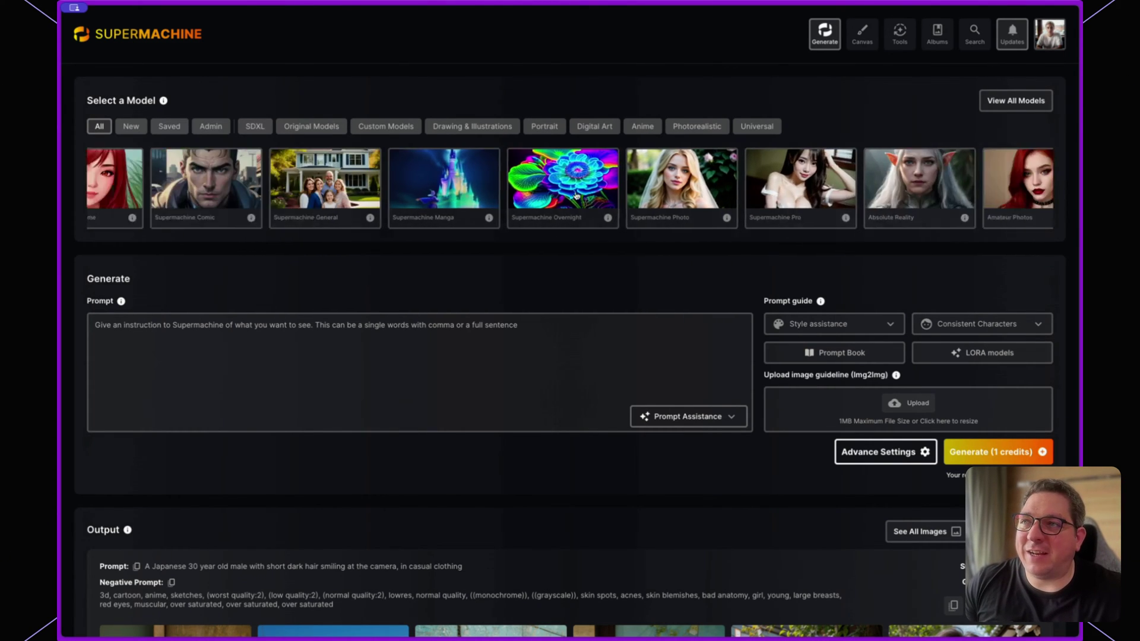
scroll(575, 196, right, 10)
scroll(582, 202, left, 10)
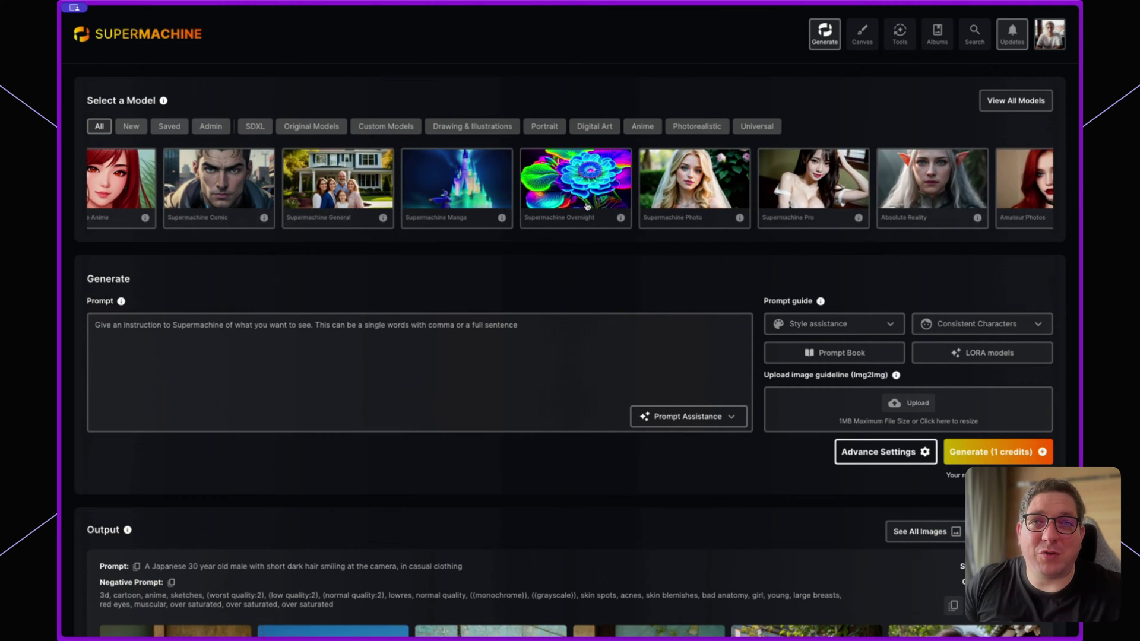
scroll(586, 206, left, 3)
scroll(474, 196, right, 8)
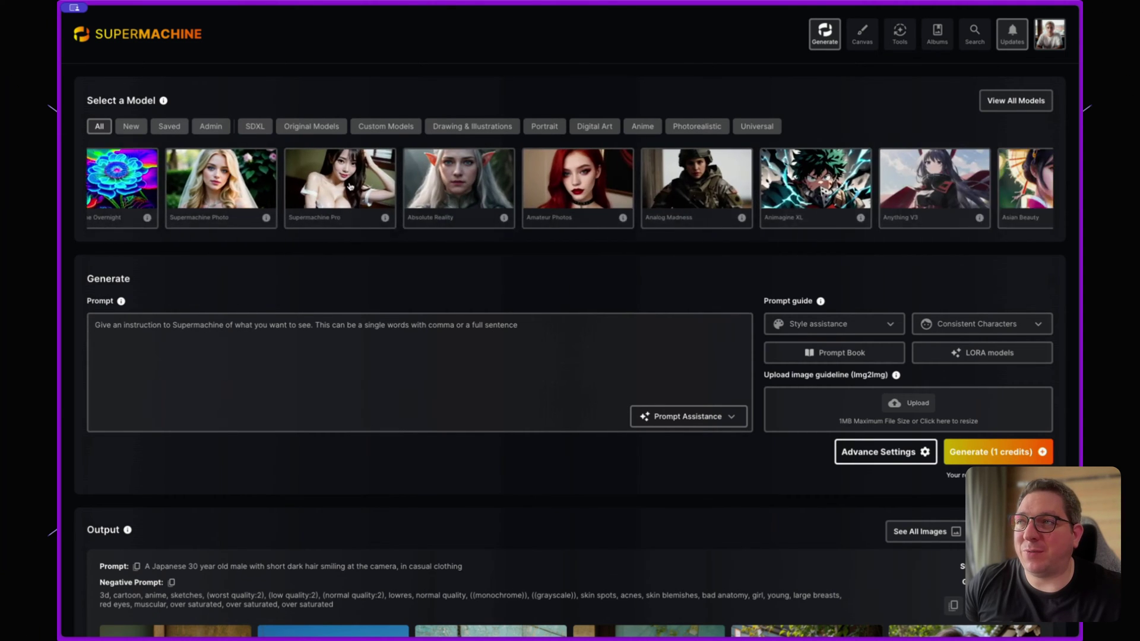
scroll(350, 186, left, 10)
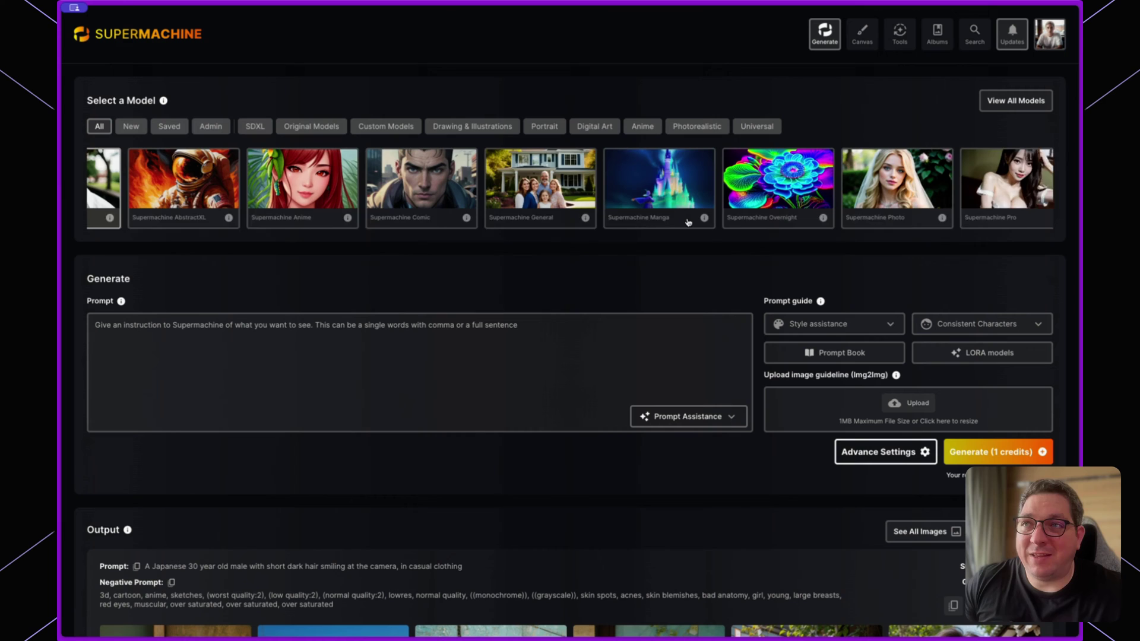
scroll(687, 222, left, 2)
scroll(534, 190, right, 8)
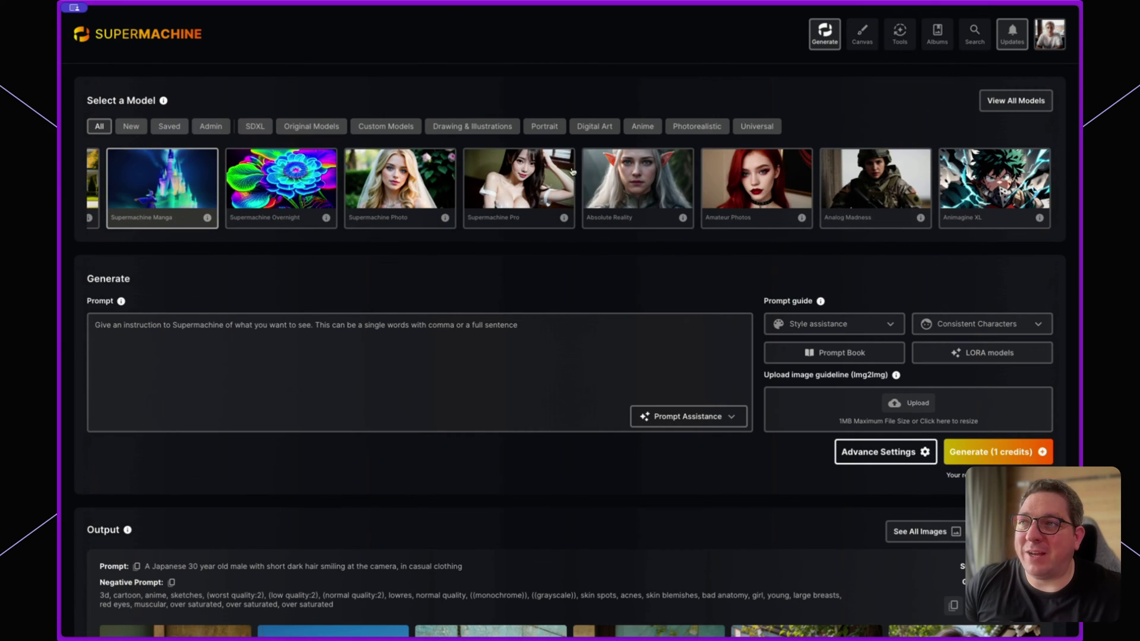
scroll(416, 178, left, 10)
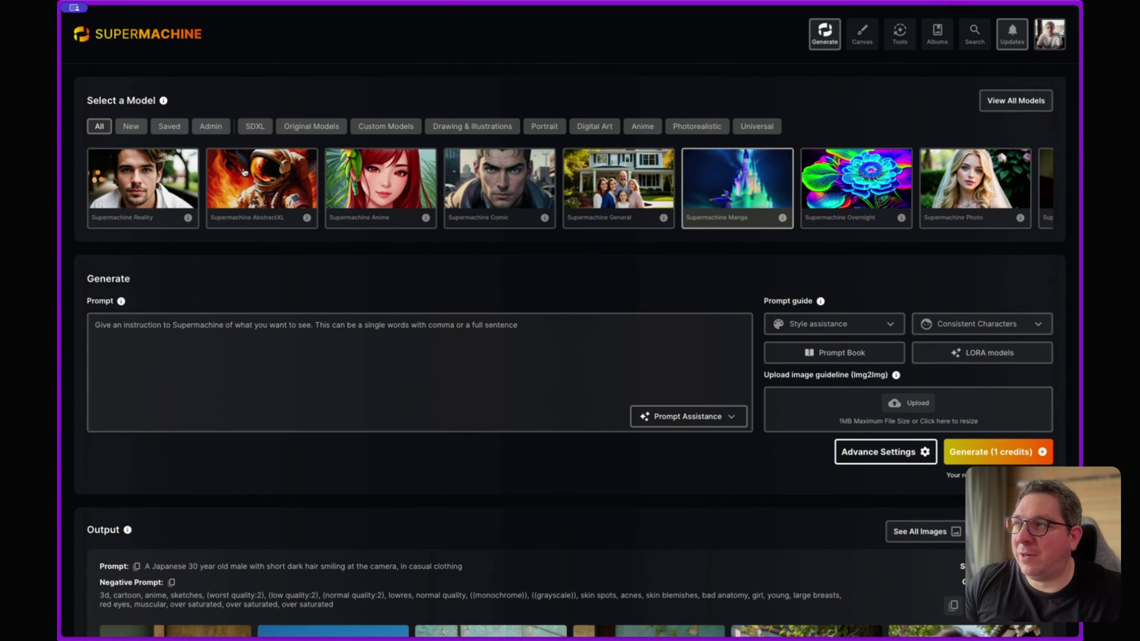
click(156, 176)
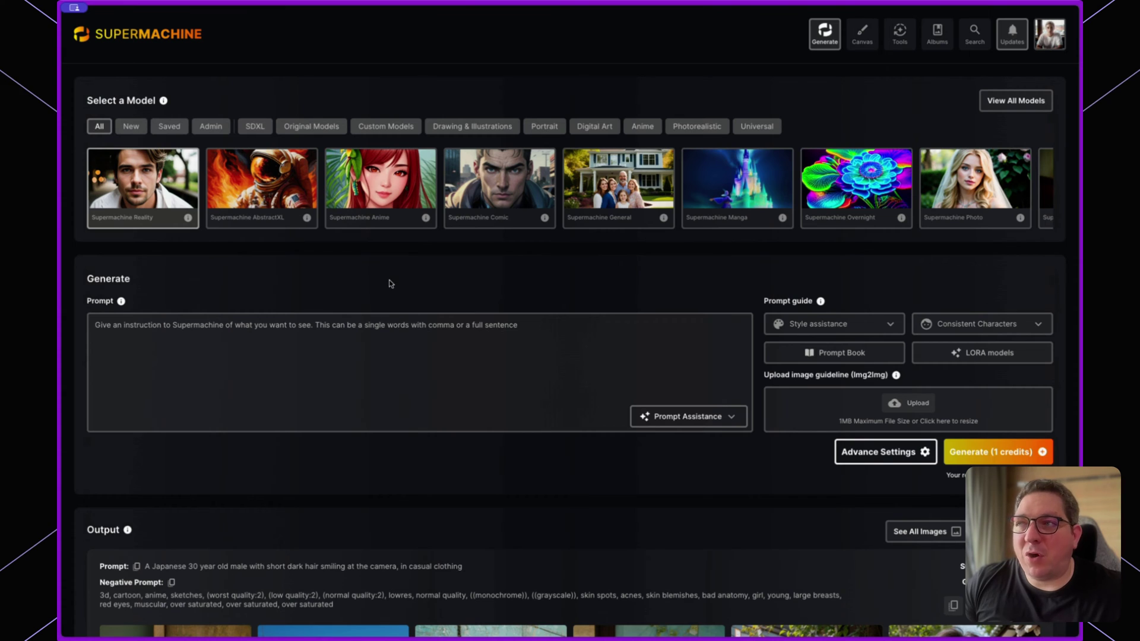
scroll(311, 323, down, 1)
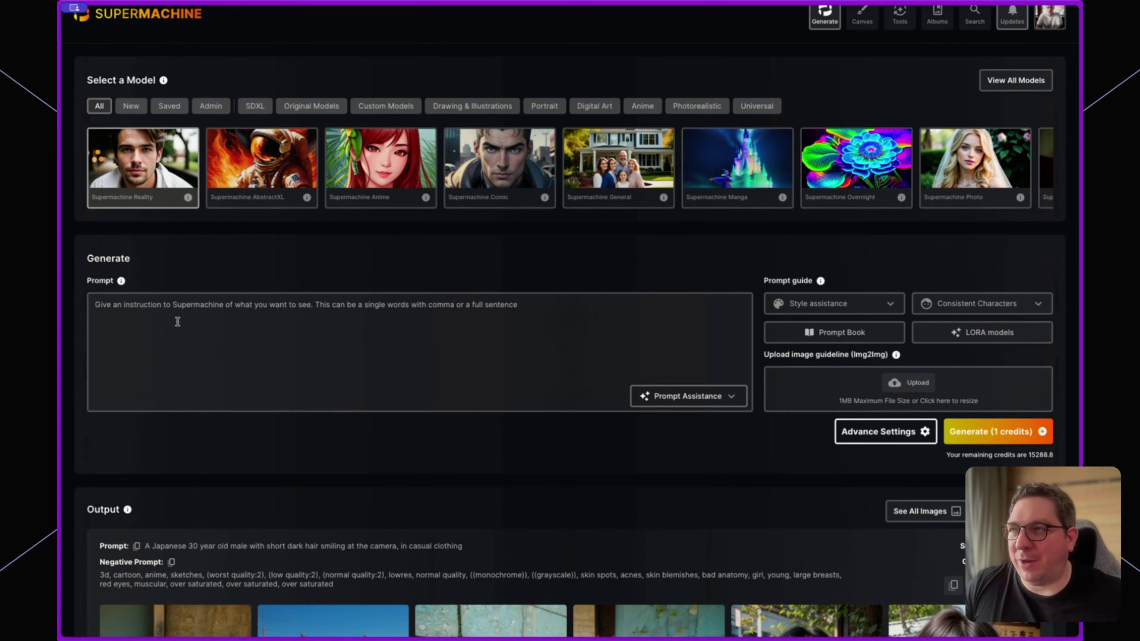
click(177, 321)
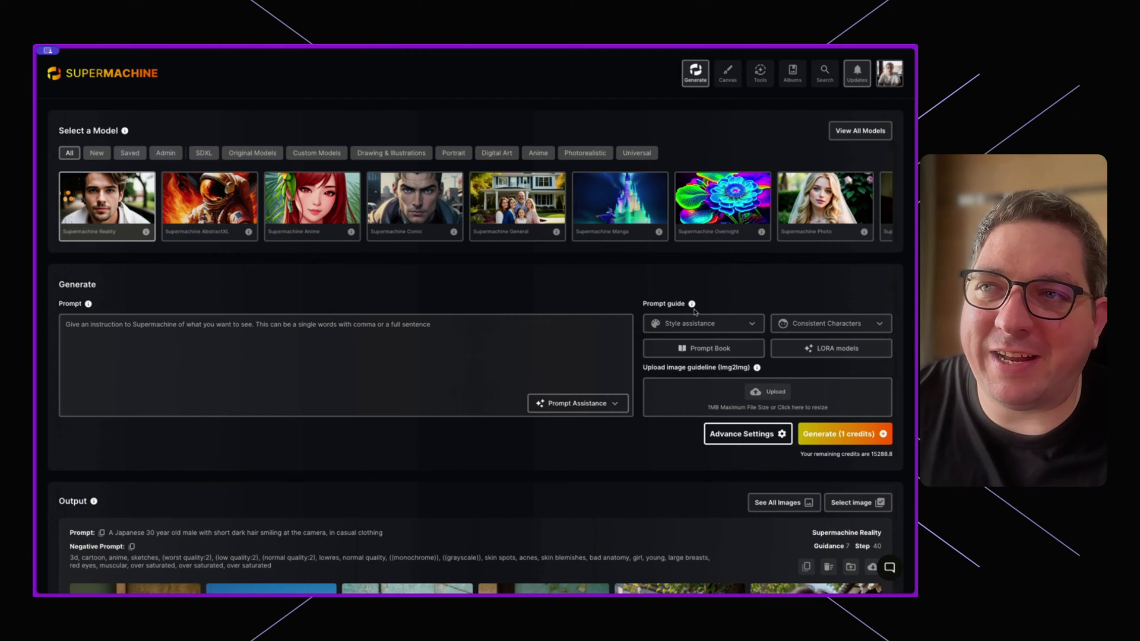
mouse_move(691, 305)
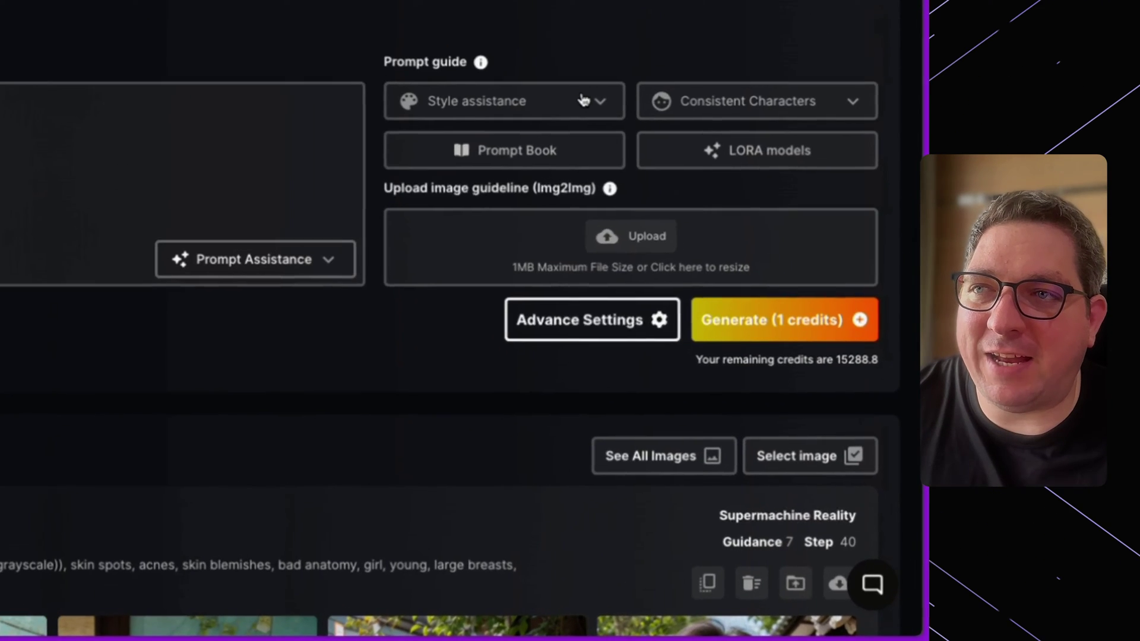
click(583, 100)
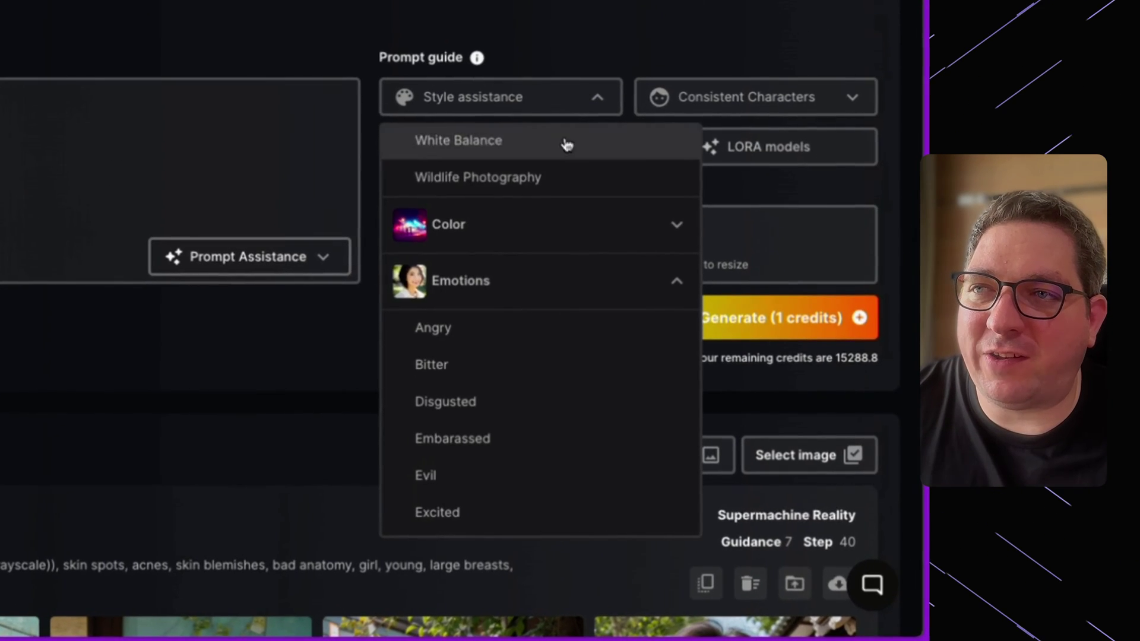
click(584, 297)
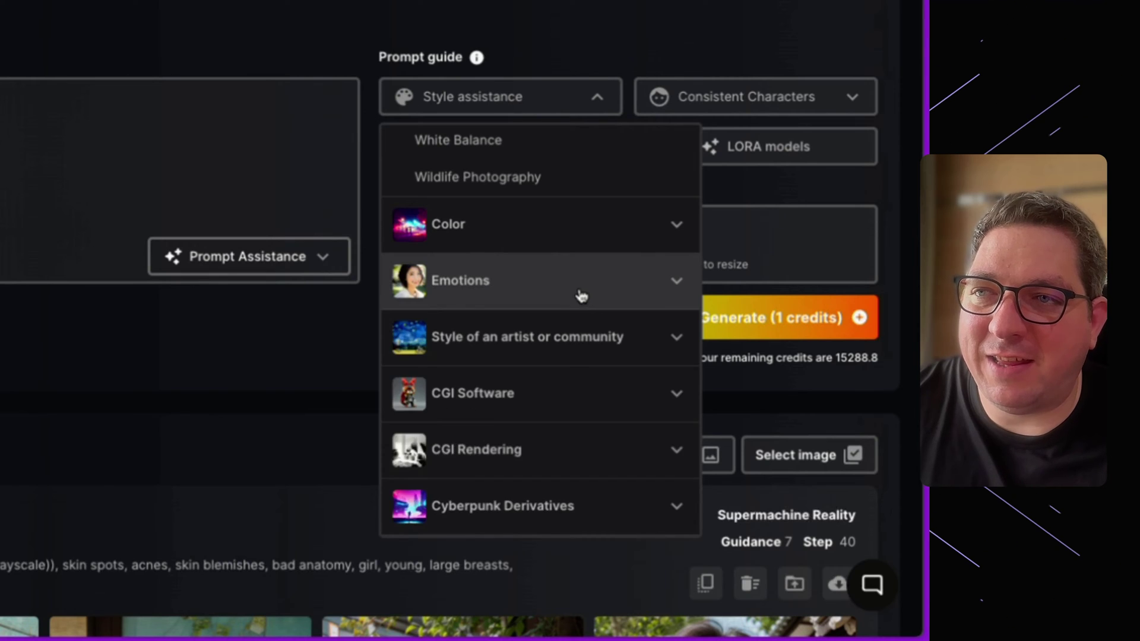
scroll(579, 295, up, 15)
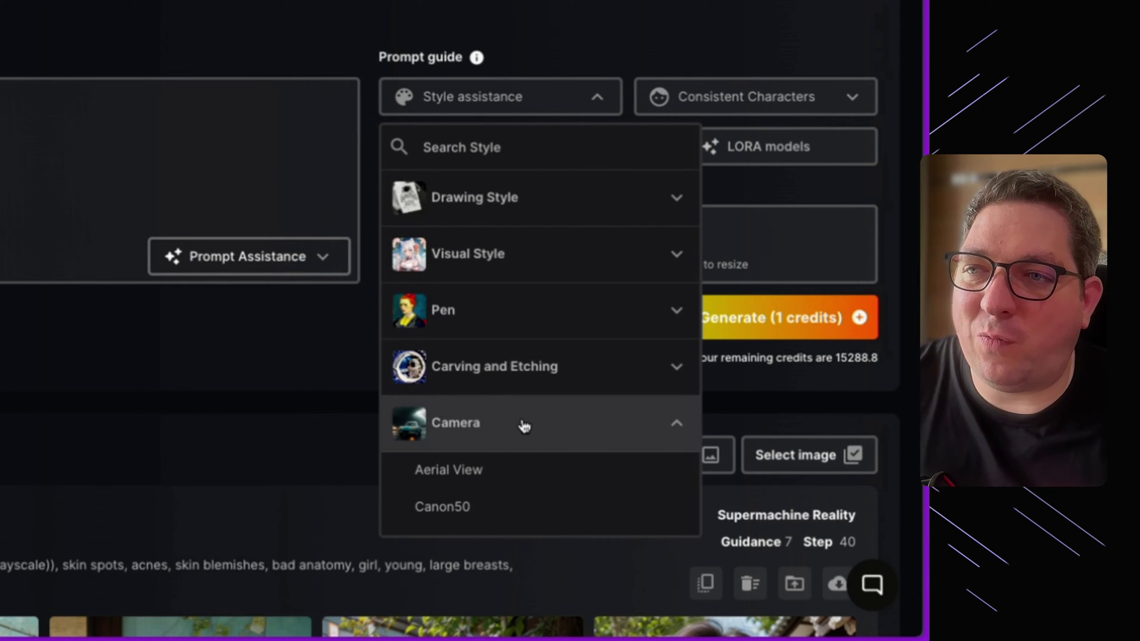
click(521, 425)
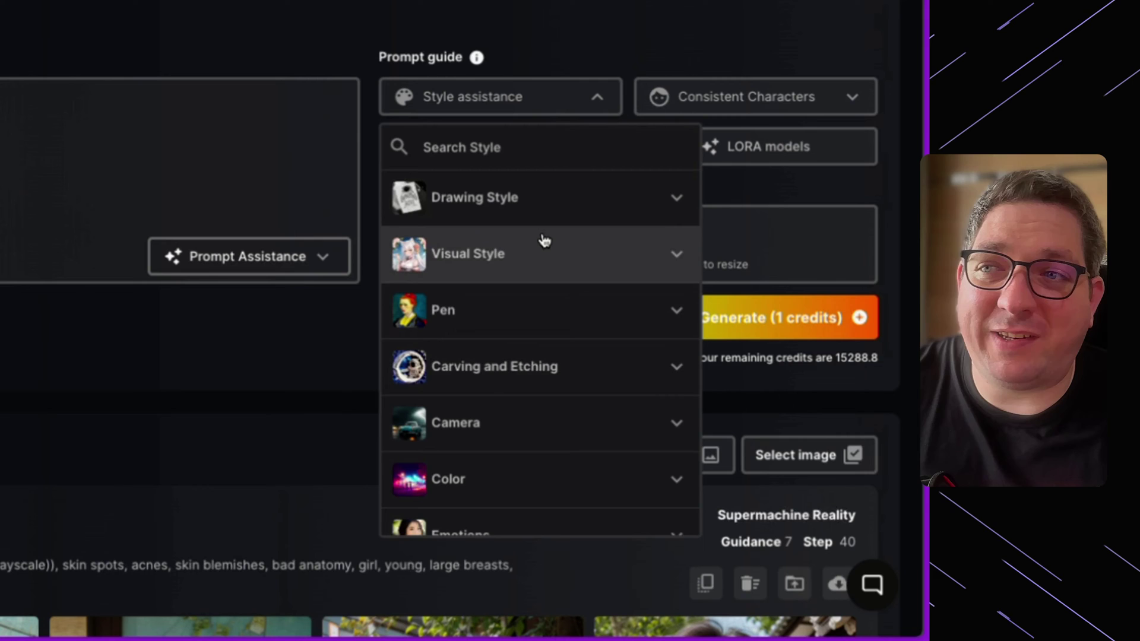
scroll(546, 240, down, 3)
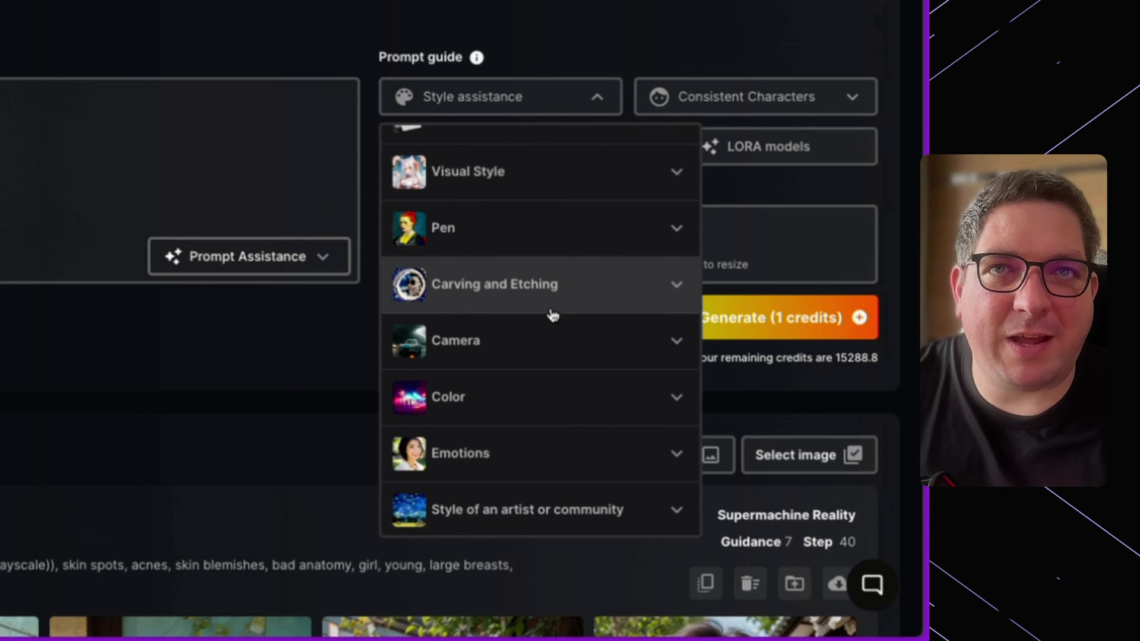
scroll(552, 315, down, 2)
scroll(540, 383, down, 1)
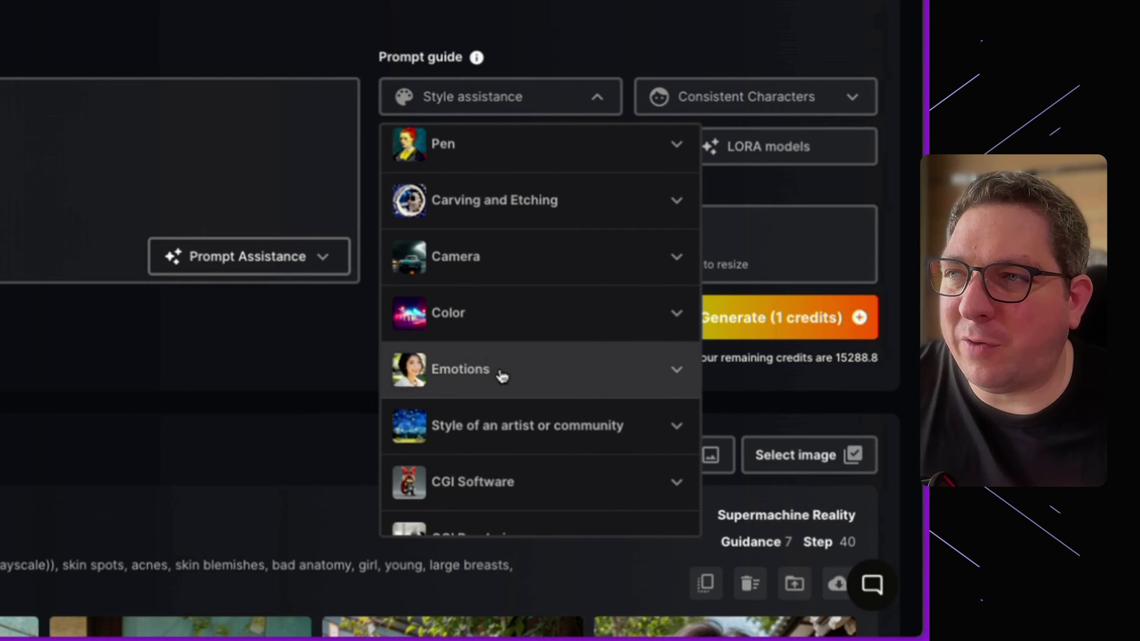
click(514, 379)
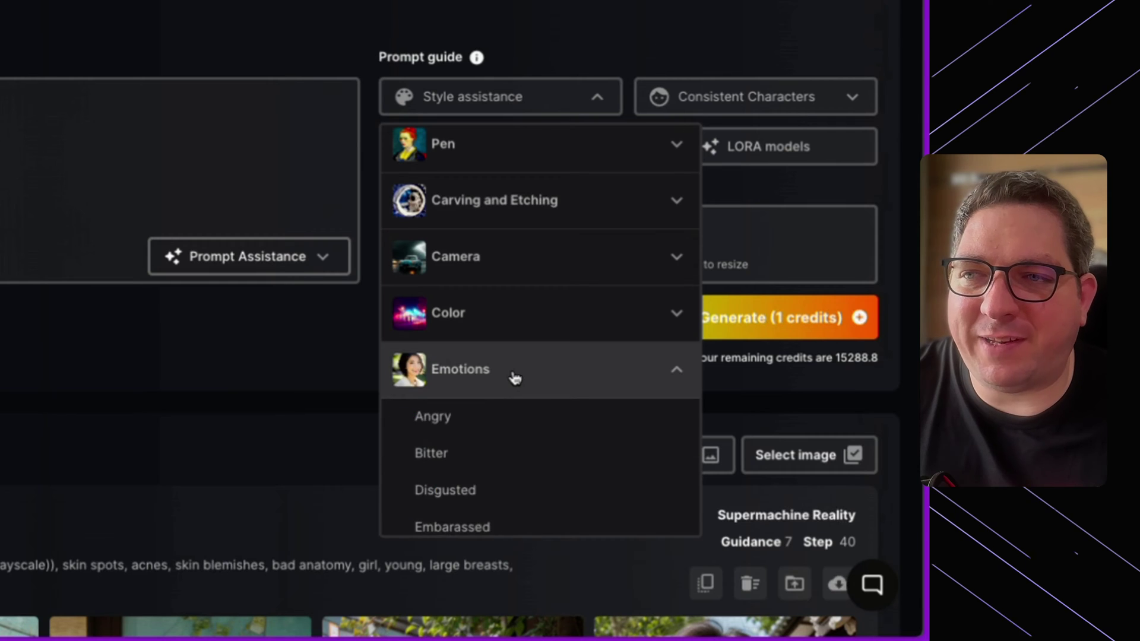
scroll(511, 326, down, 4)
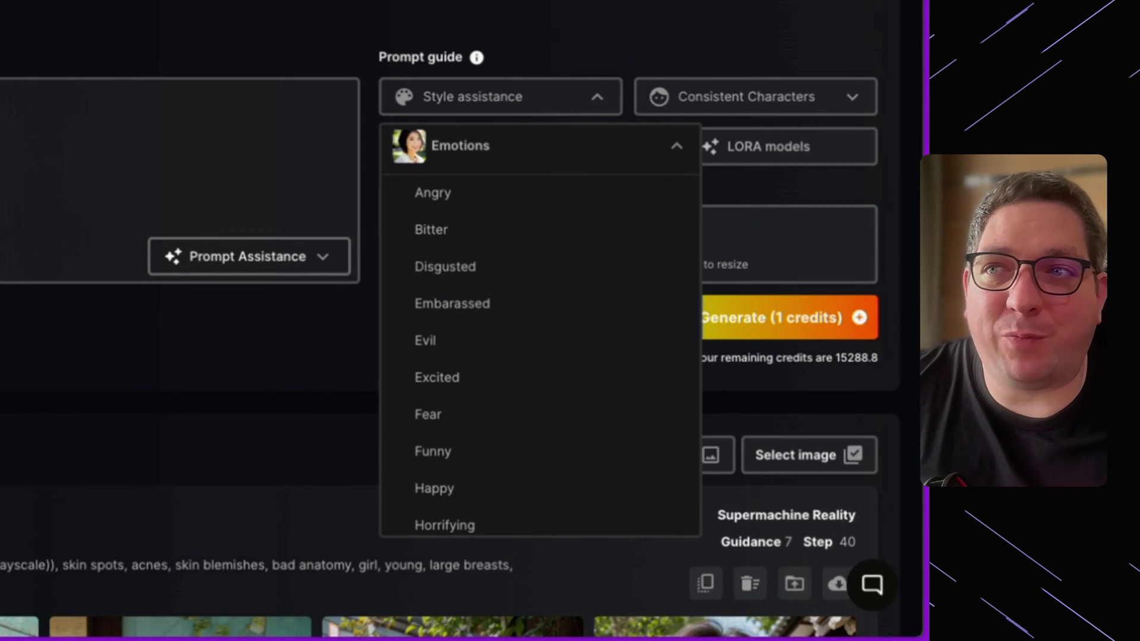
click(526, 155)
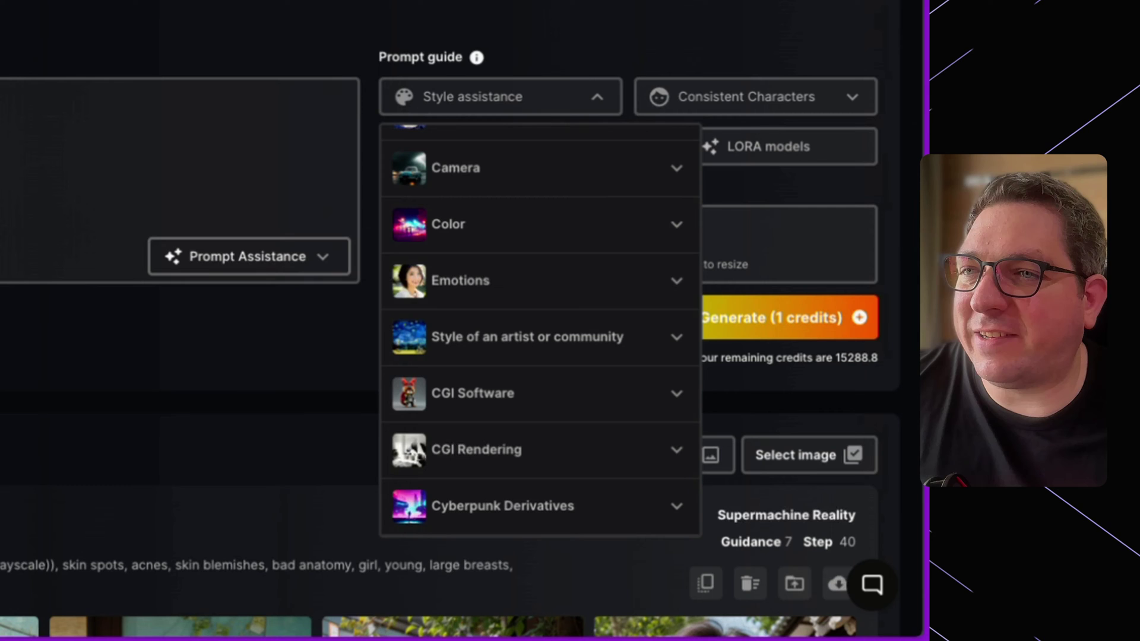
click(198, 216)
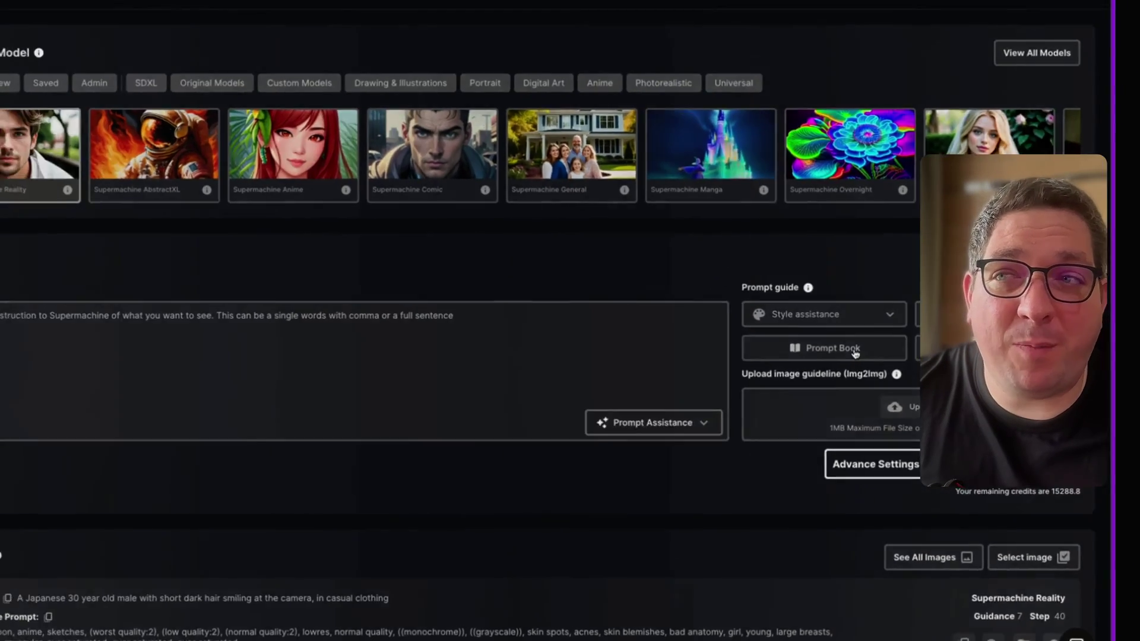
Load the burger prompt from the Prompt Book's Food category and generate an image from it.
click(854, 352)
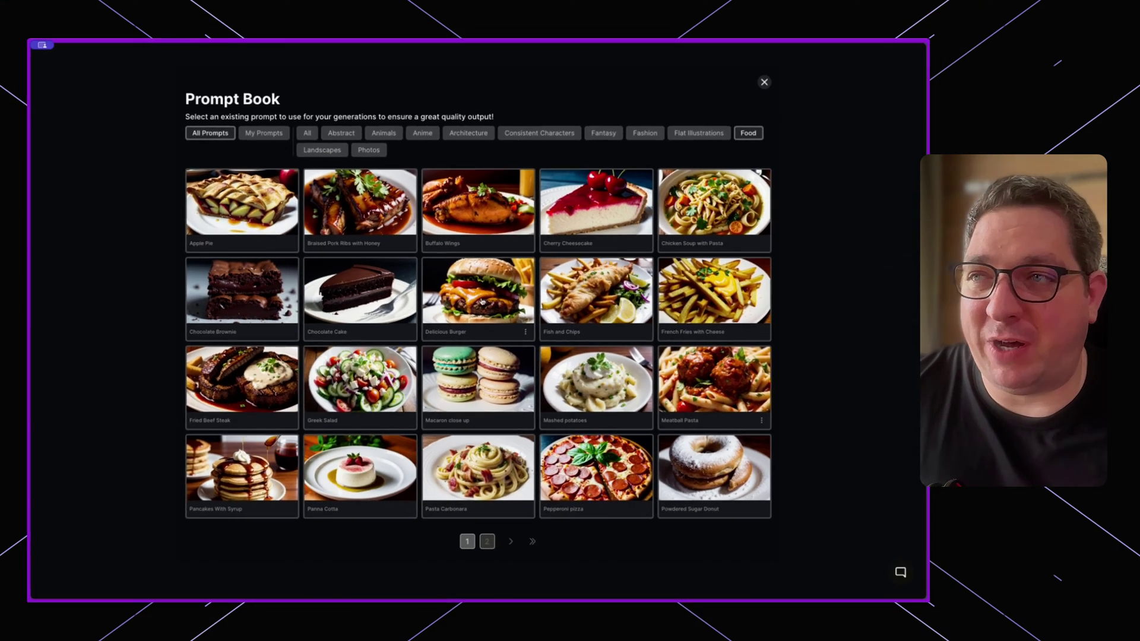
click(524, 279)
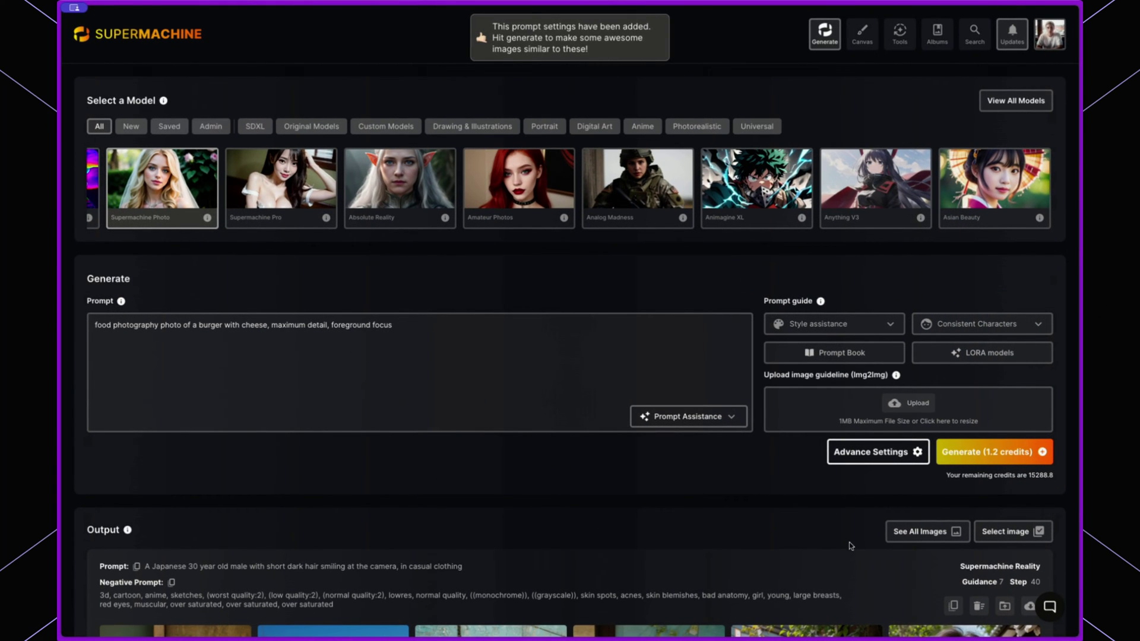
click(995, 454)
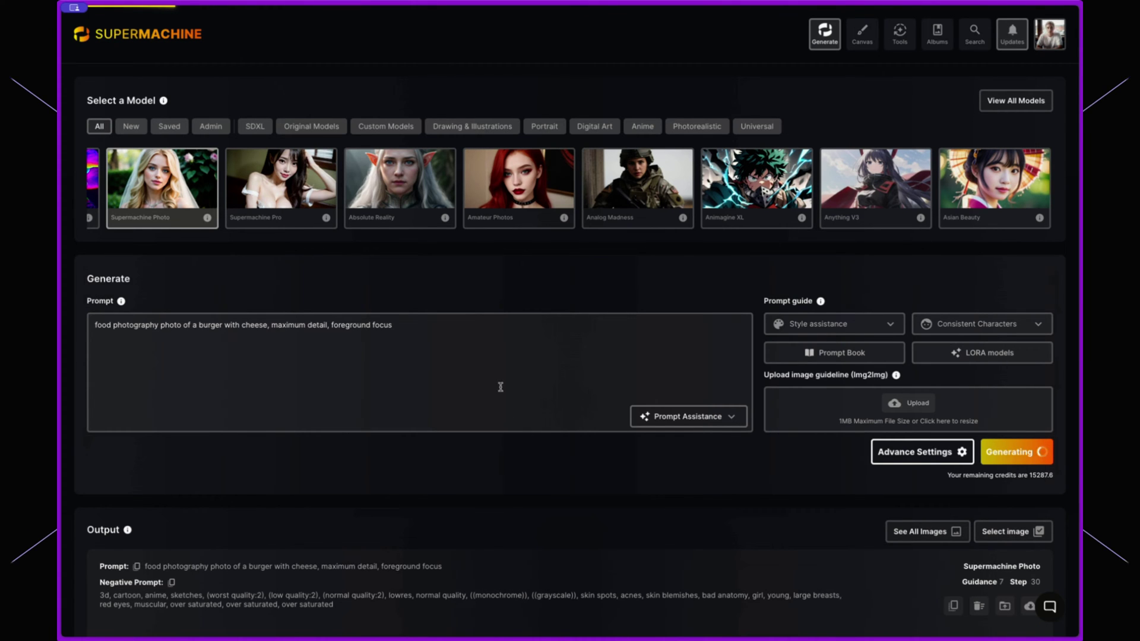
scroll(521, 382, down, 5)
scroll(358, 318, down, 3)
scroll(374, 323, up, 8)
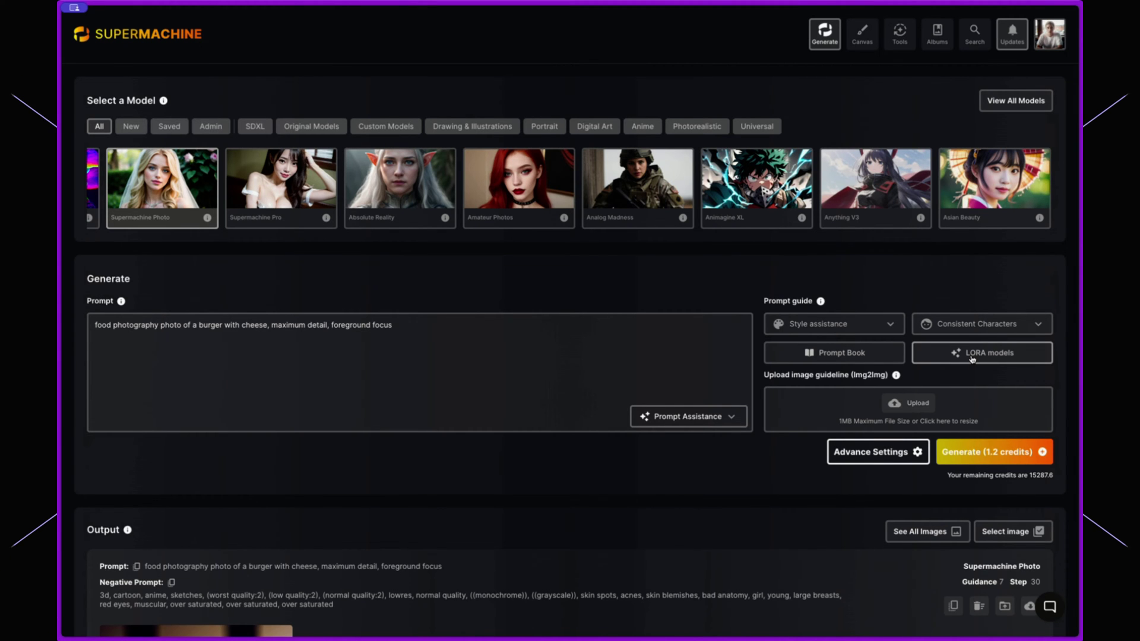
click(972, 355)
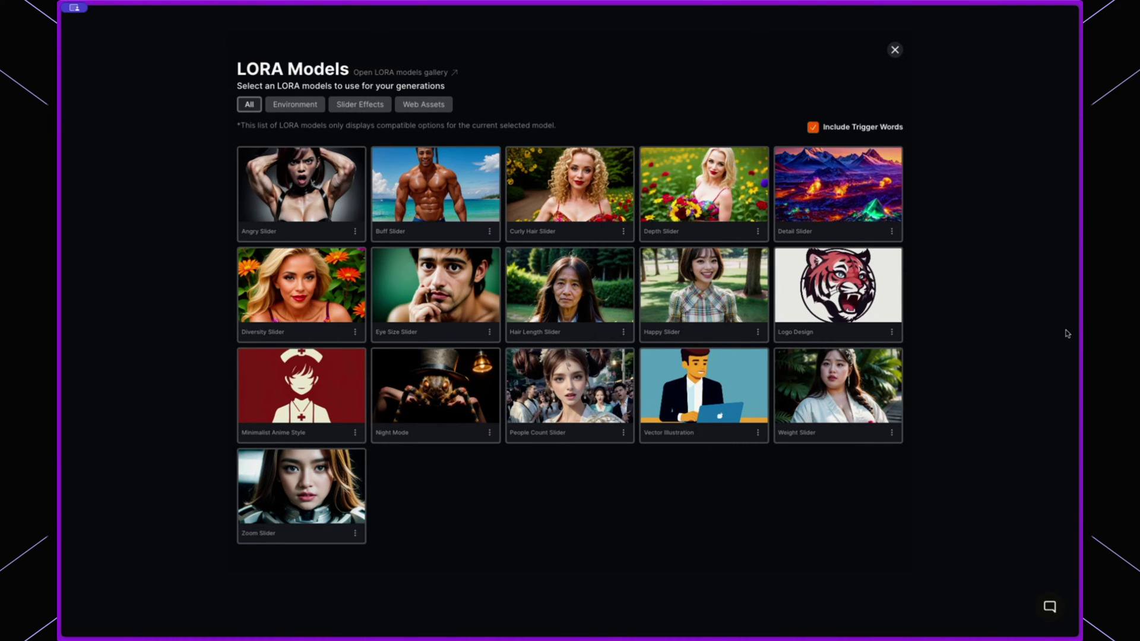
click(997, 349)
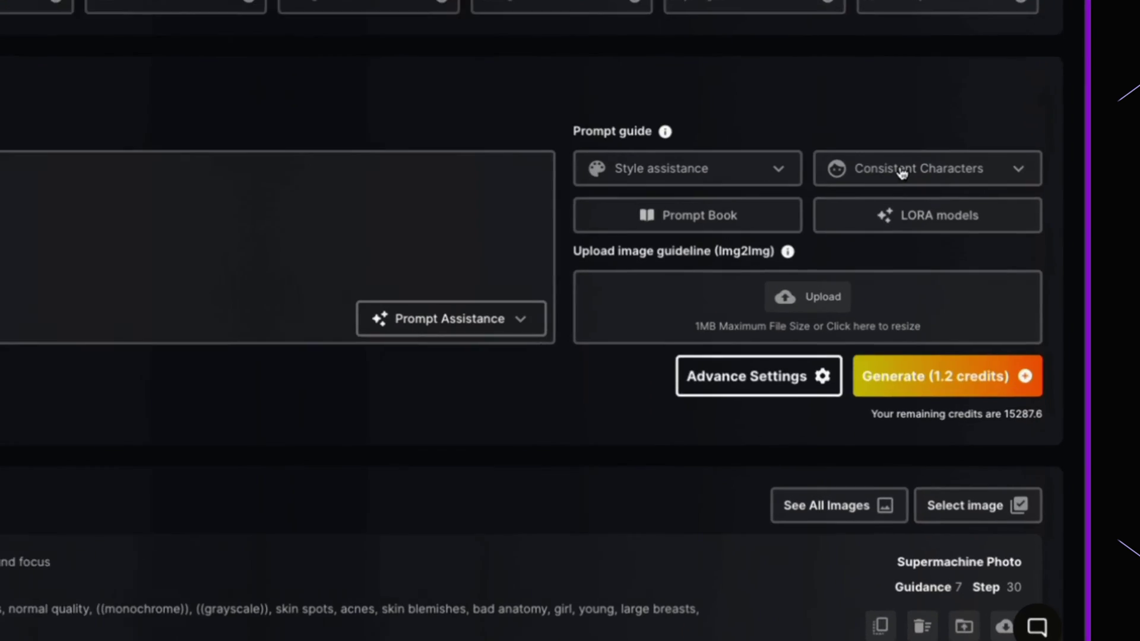
click(966, 325)
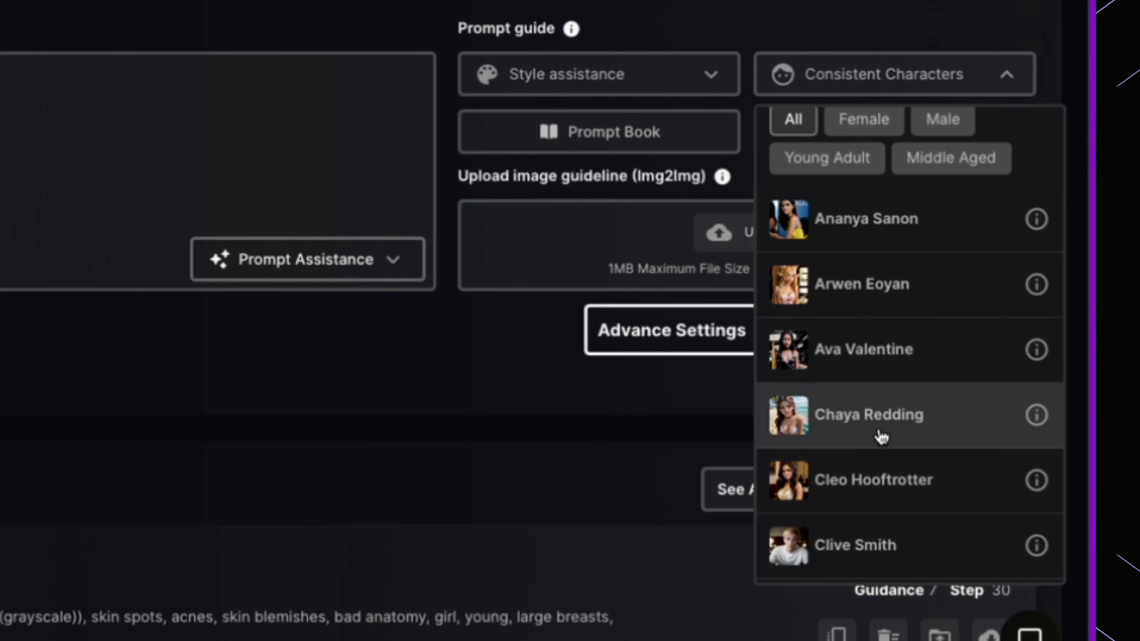
click(650, 423)
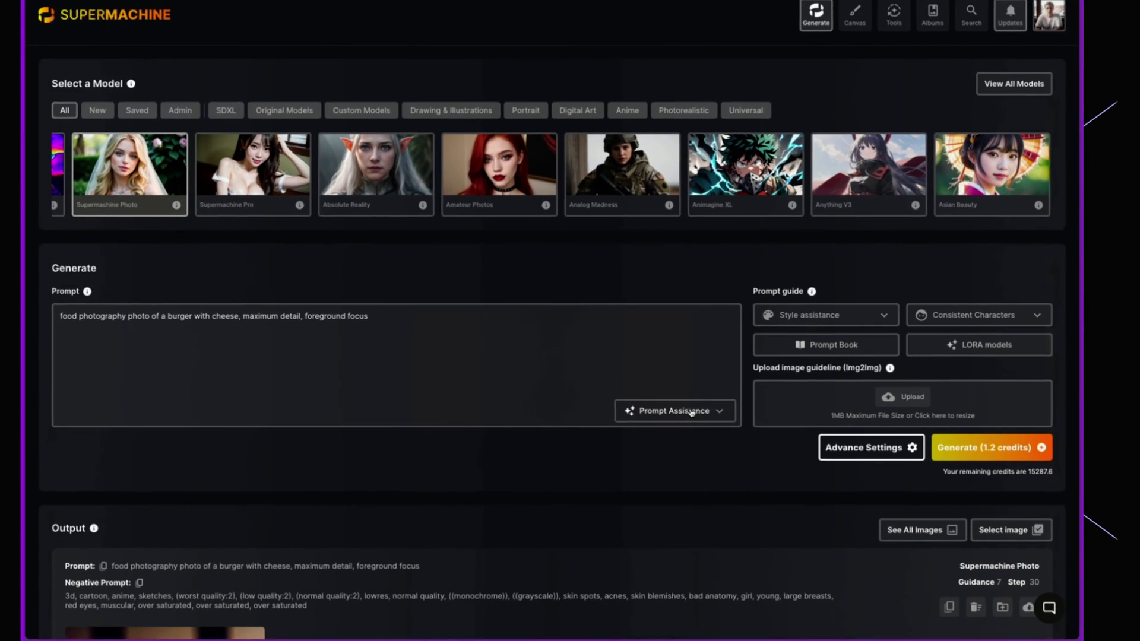
Replace the existing prompt with 'cat sat on a mat'.
click(299, 264)
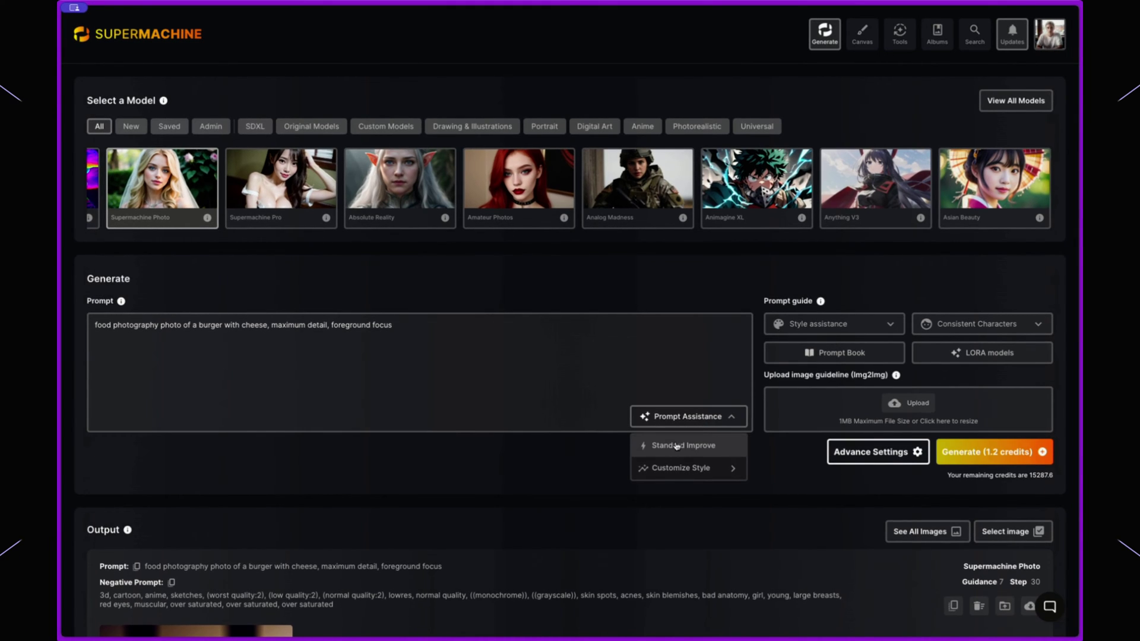
triple_click(415, 334)
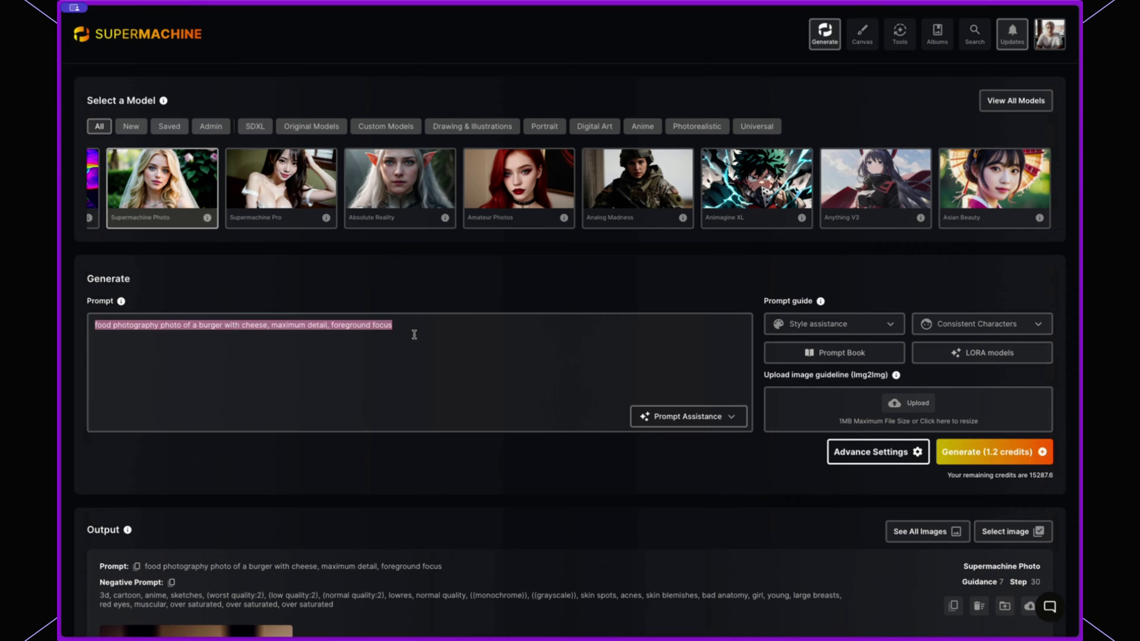
text(cat sat on a mat)
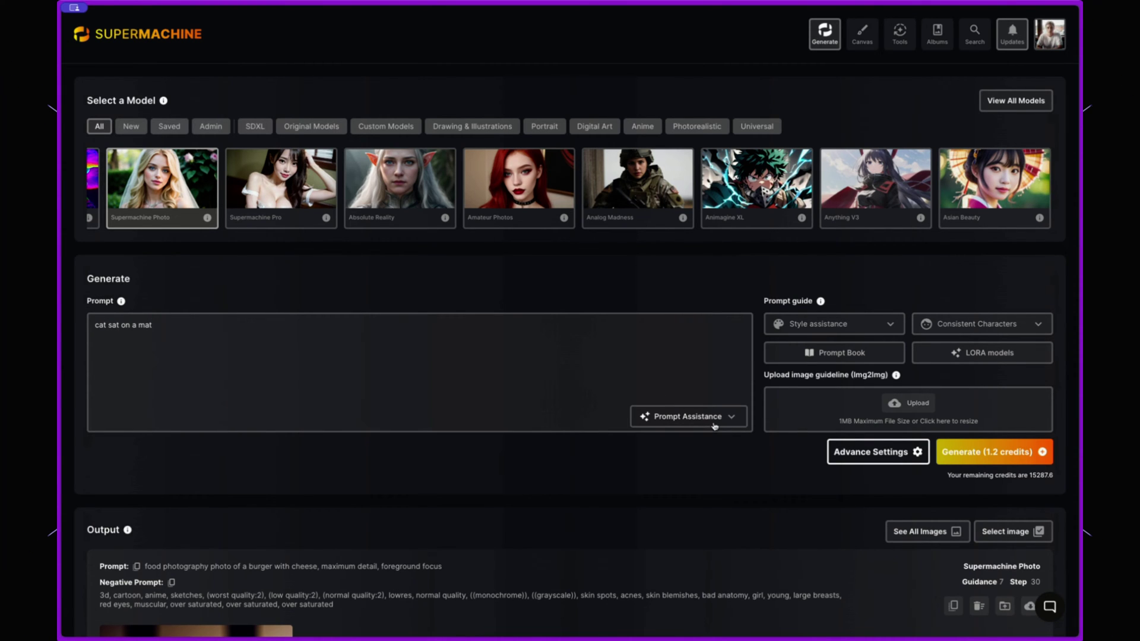
Enhance the prompt using the Color > Beautiful Lighting custom style.
click(683, 416)
click(706, 465)
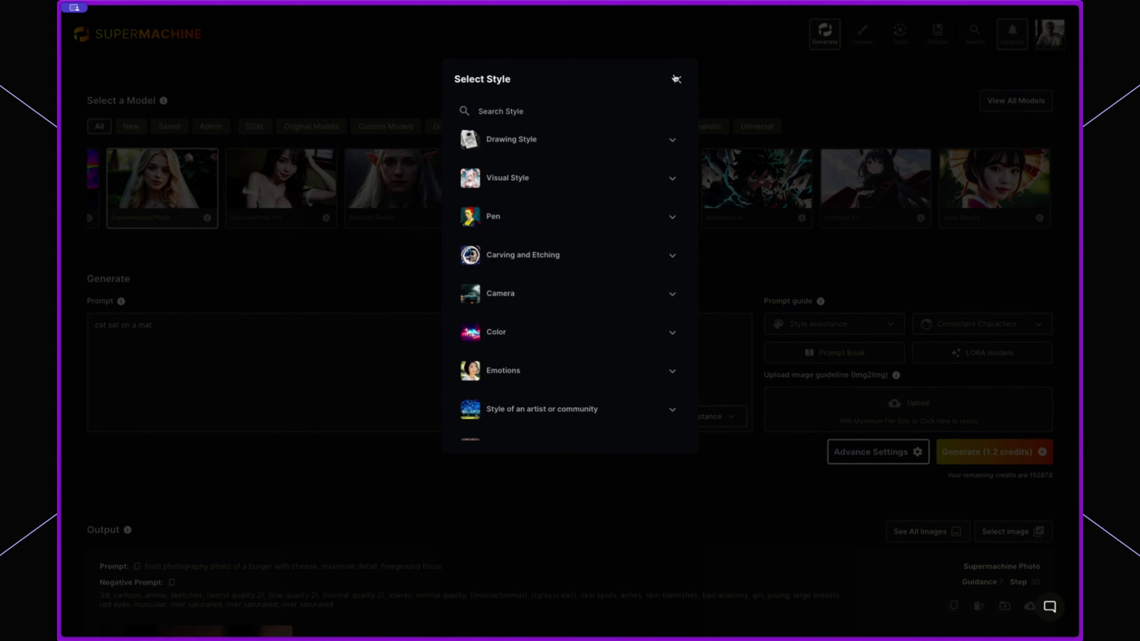
scroll(582, 248, down, 2)
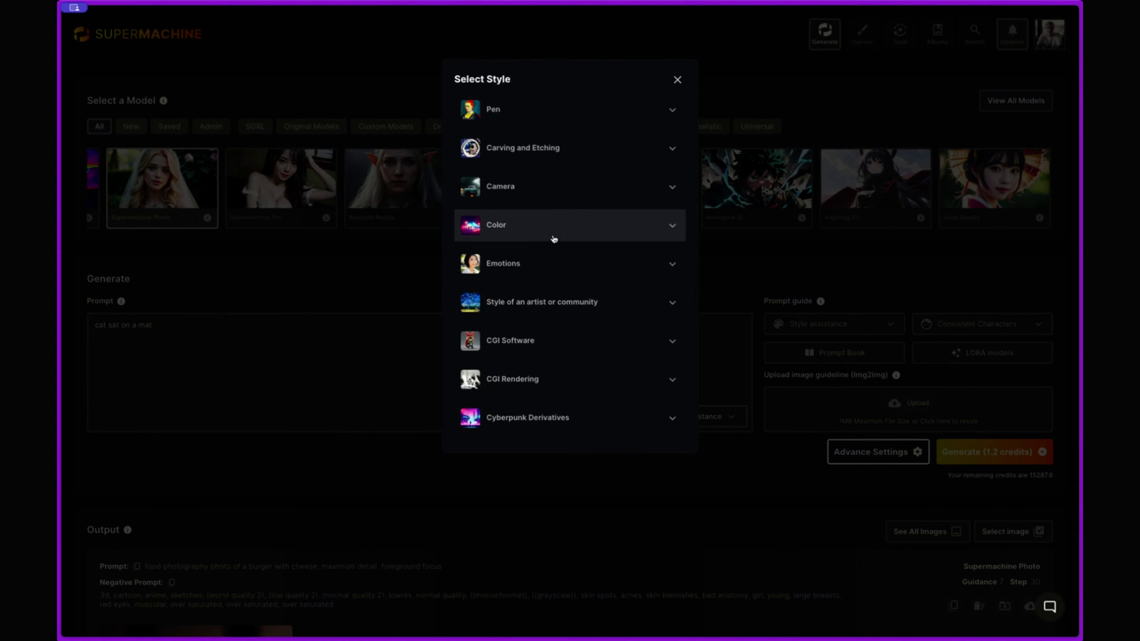
click(554, 239)
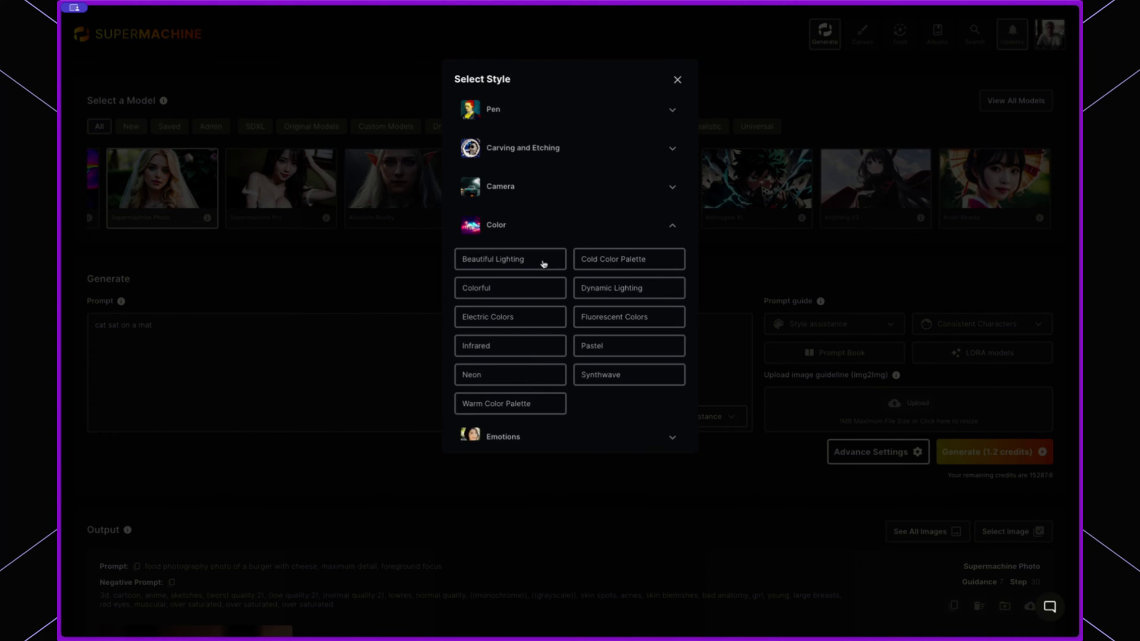
click(543, 264)
click(591, 464)
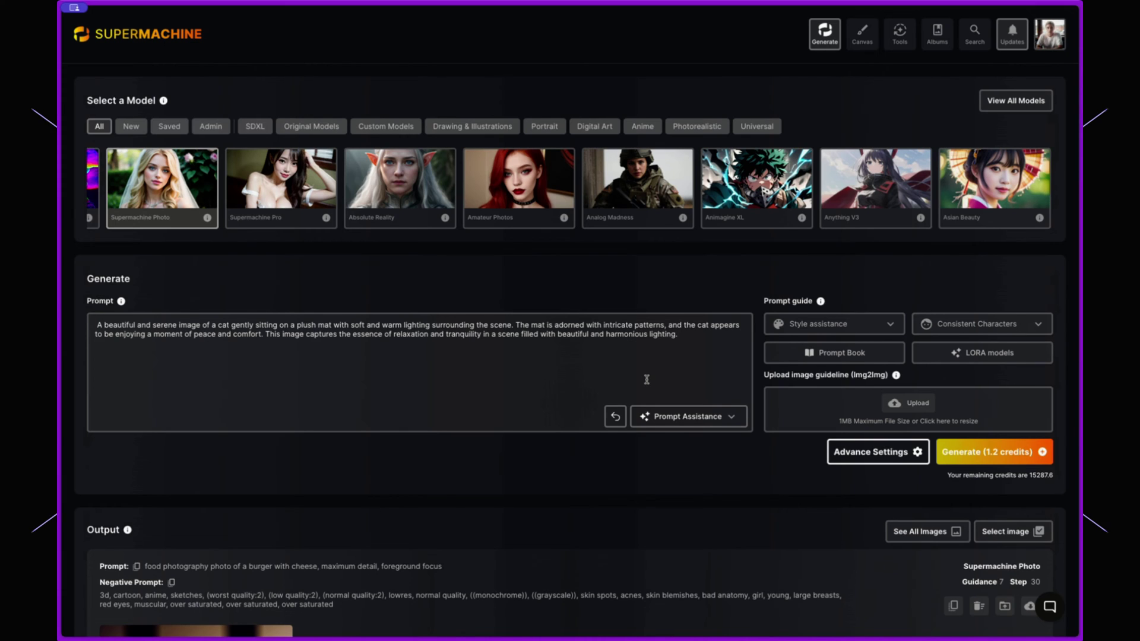
click(989, 461)
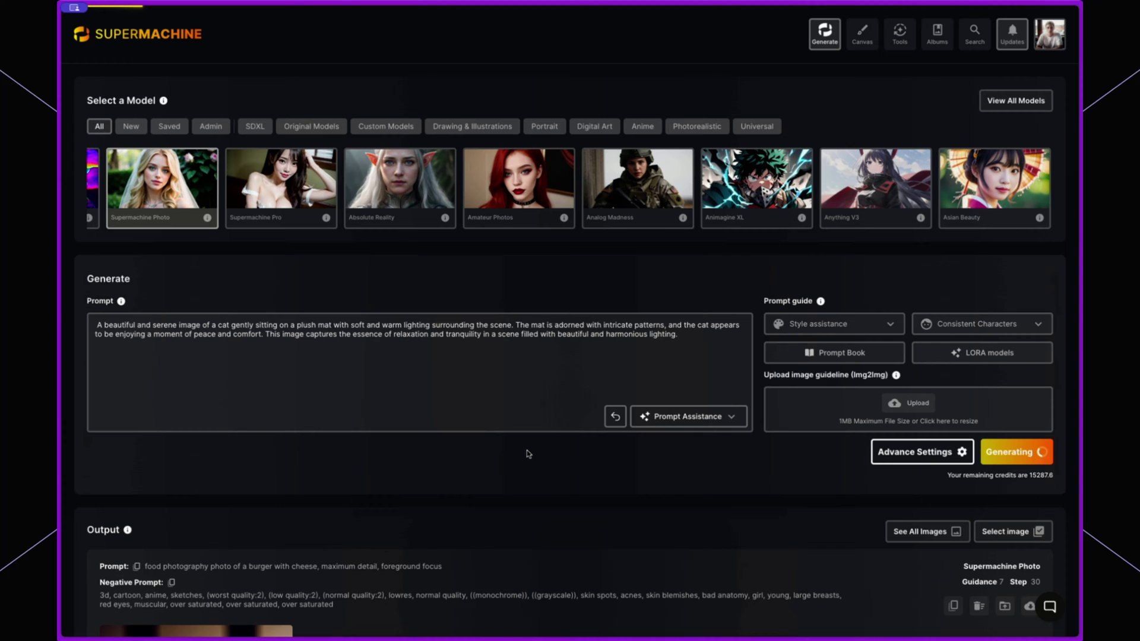
scroll(526, 450, down, 10)
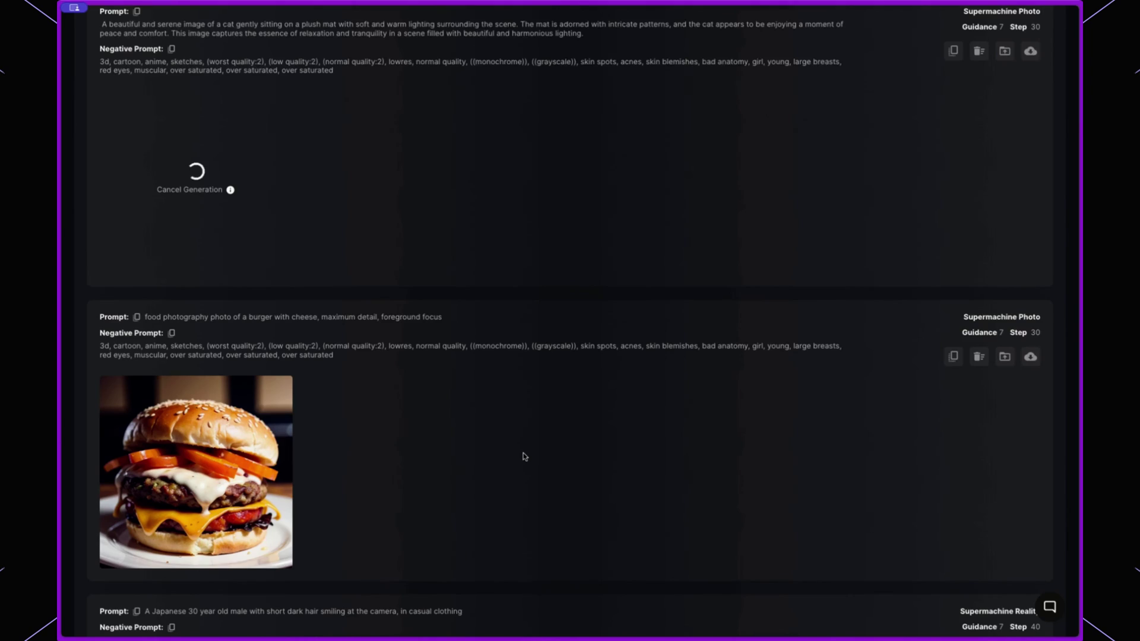
scroll(647, 408, down, 2)
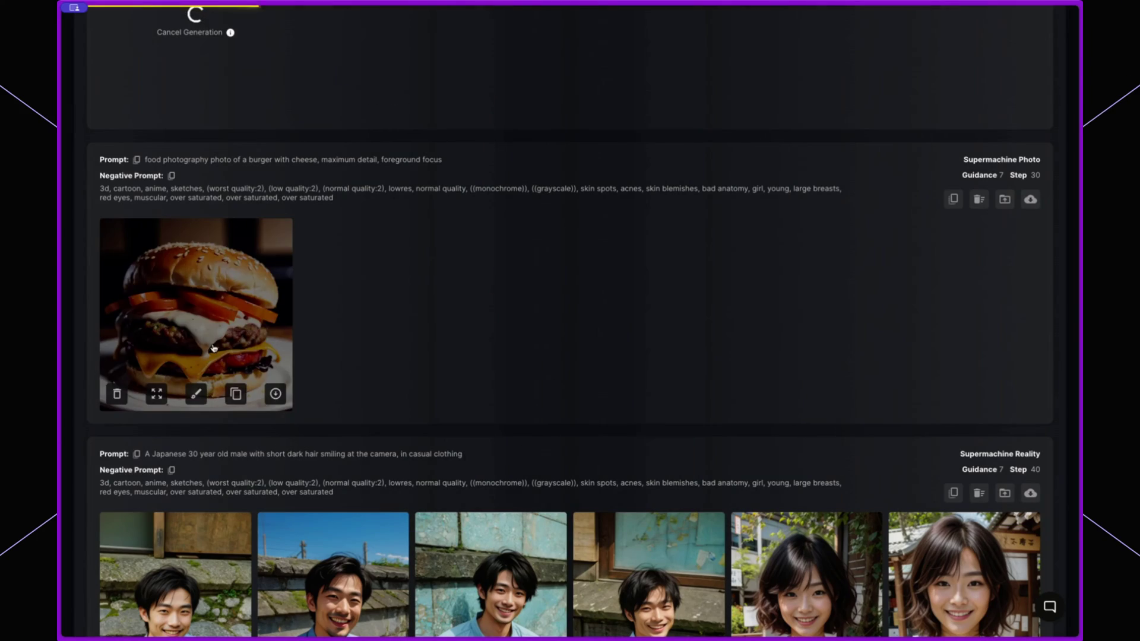
click(261, 304)
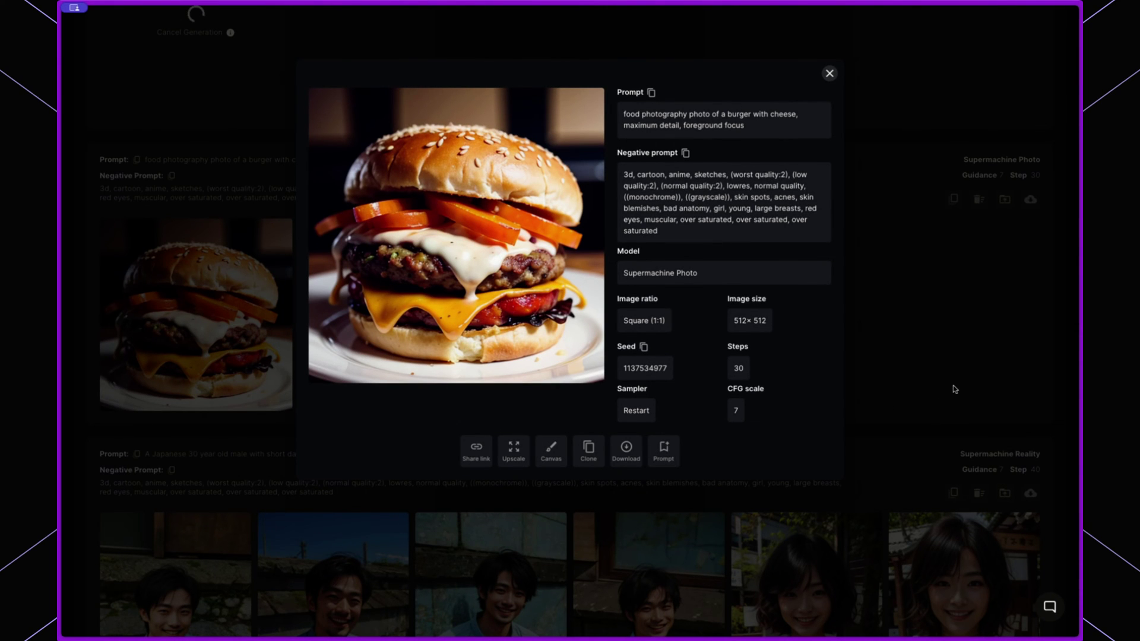
click(895, 394)
scroll(616, 466, up, 6)
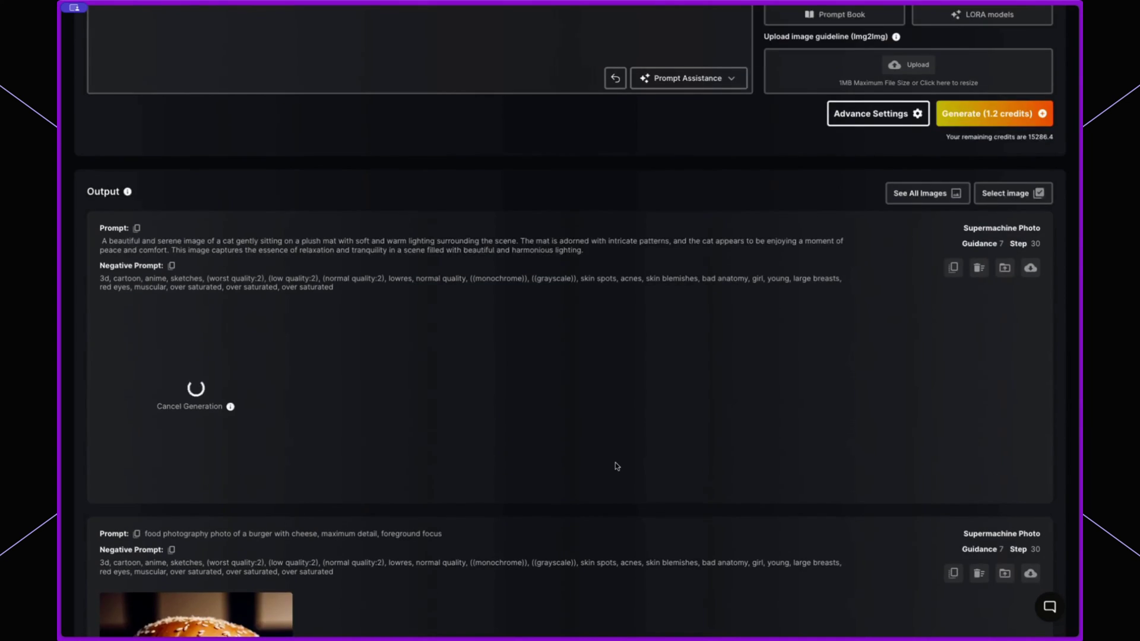
scroll(616, 466, up, 5)
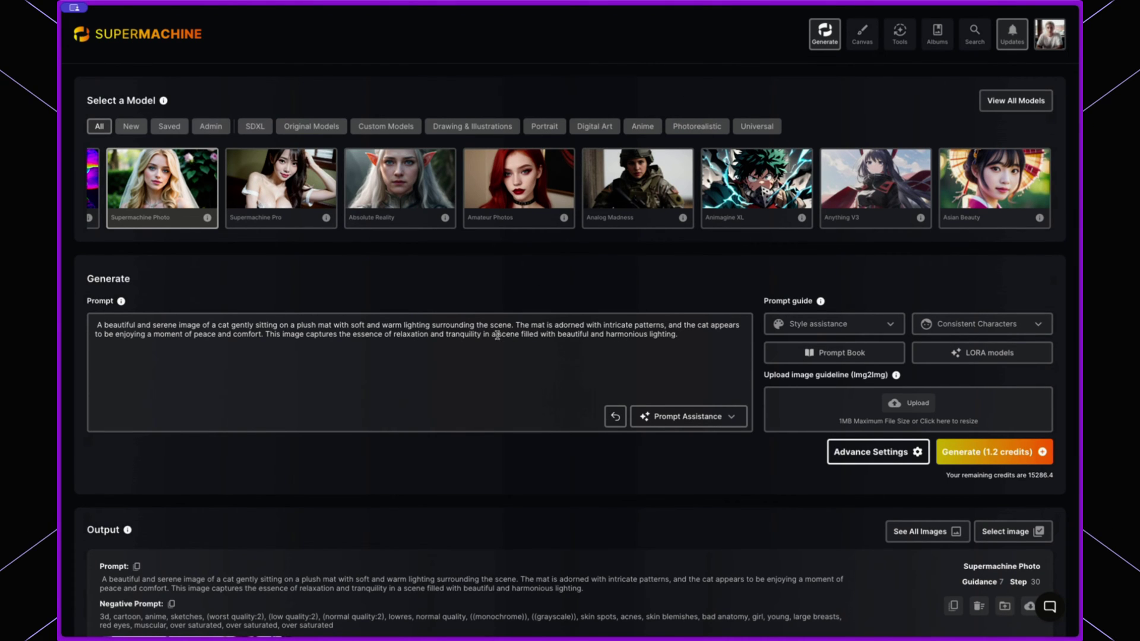
scroll(497, 334, down, 5)
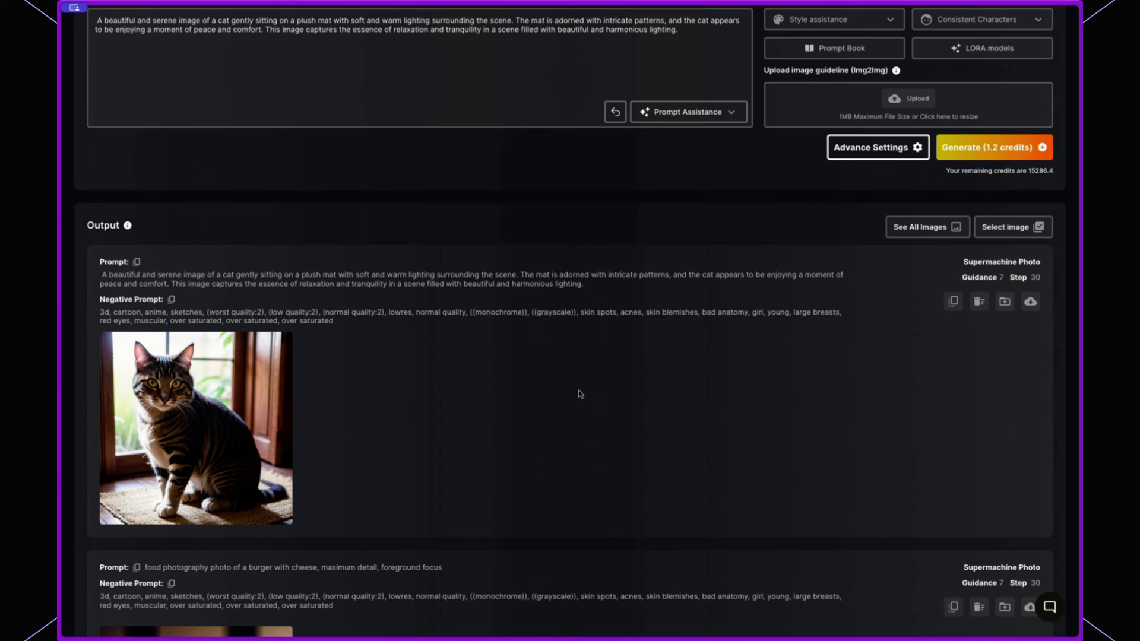
scroll(580, 393, up, 5)
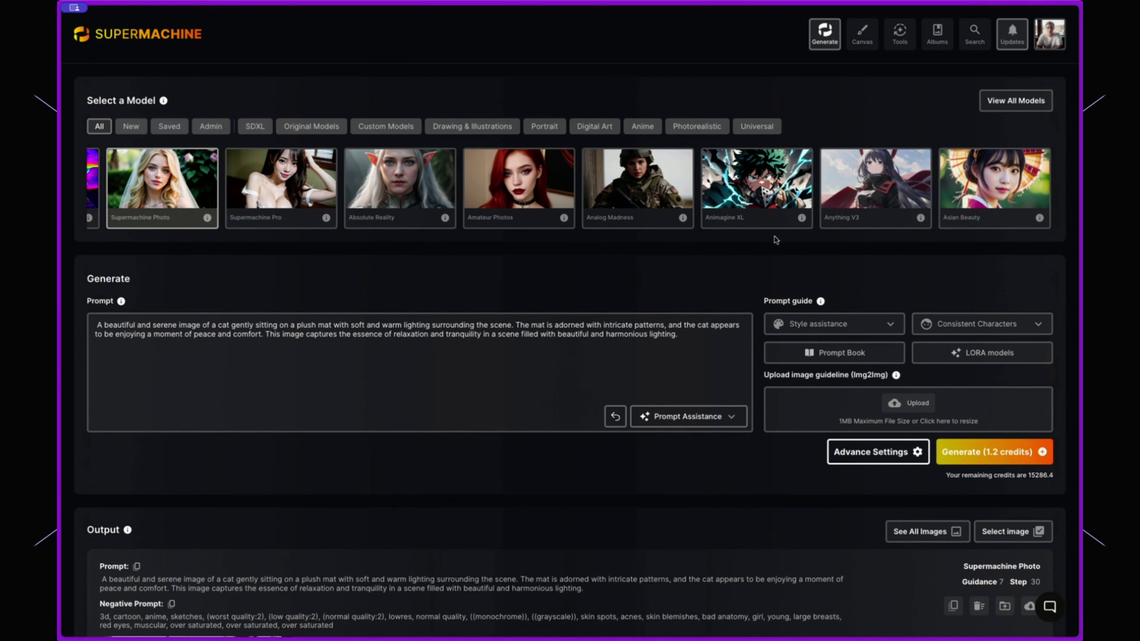
Expand Advance Settings to reveal negative prompt, Square (1:1) ratio, 512 × 512 size and Restart sampler.
scroll(696, 485, down, 2)
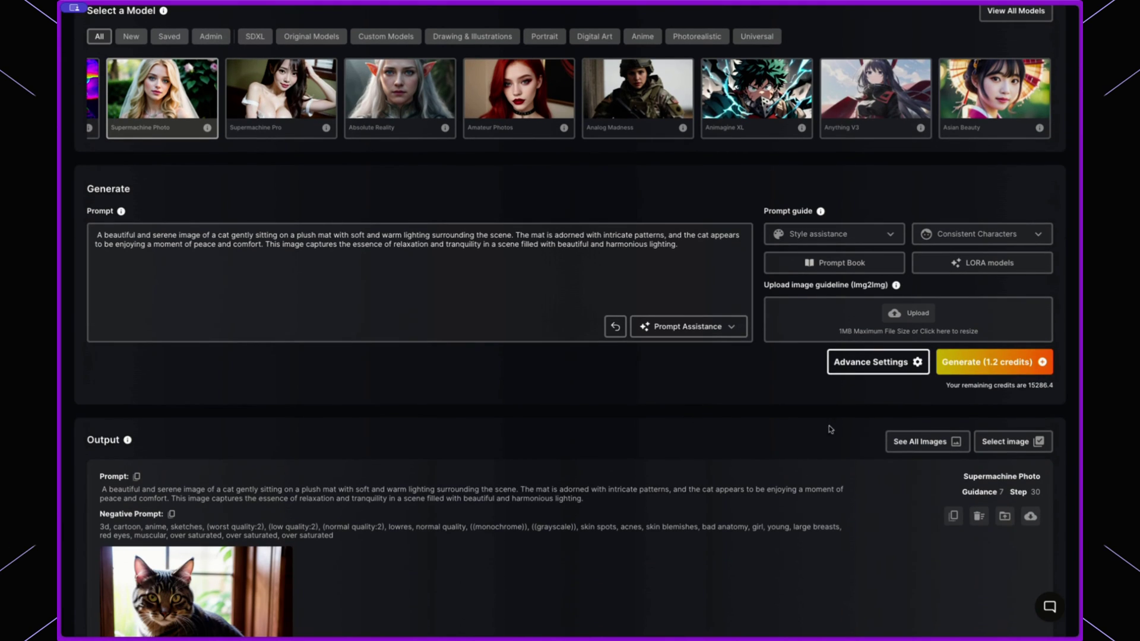
click(875, 360)
scroll(636, 372, down, 1)
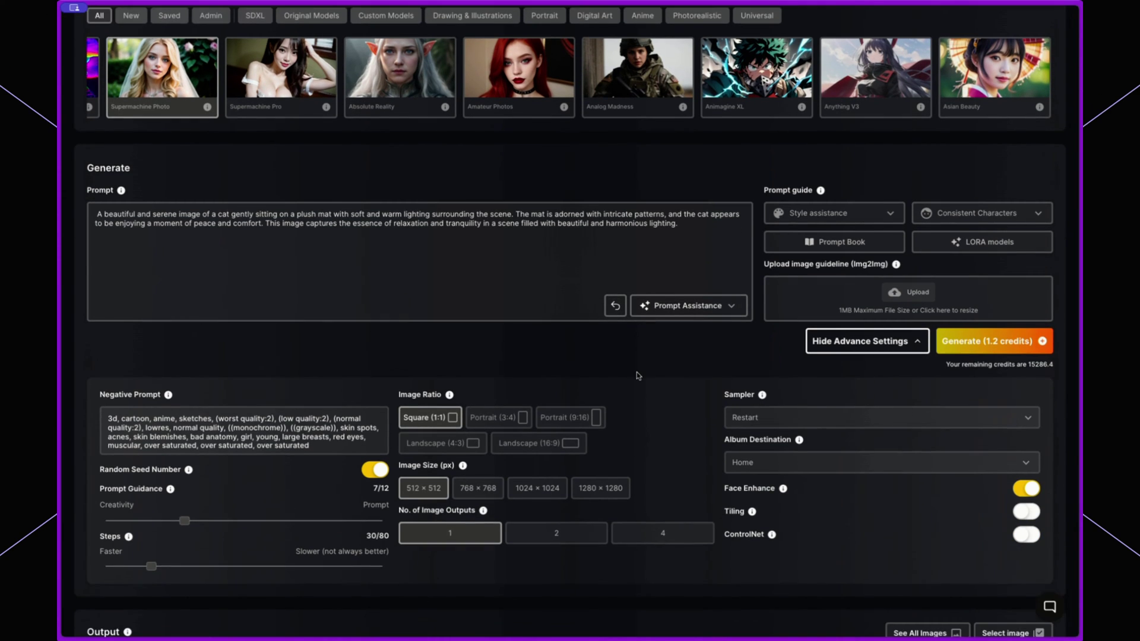
scroll(401, 408, down, 1)
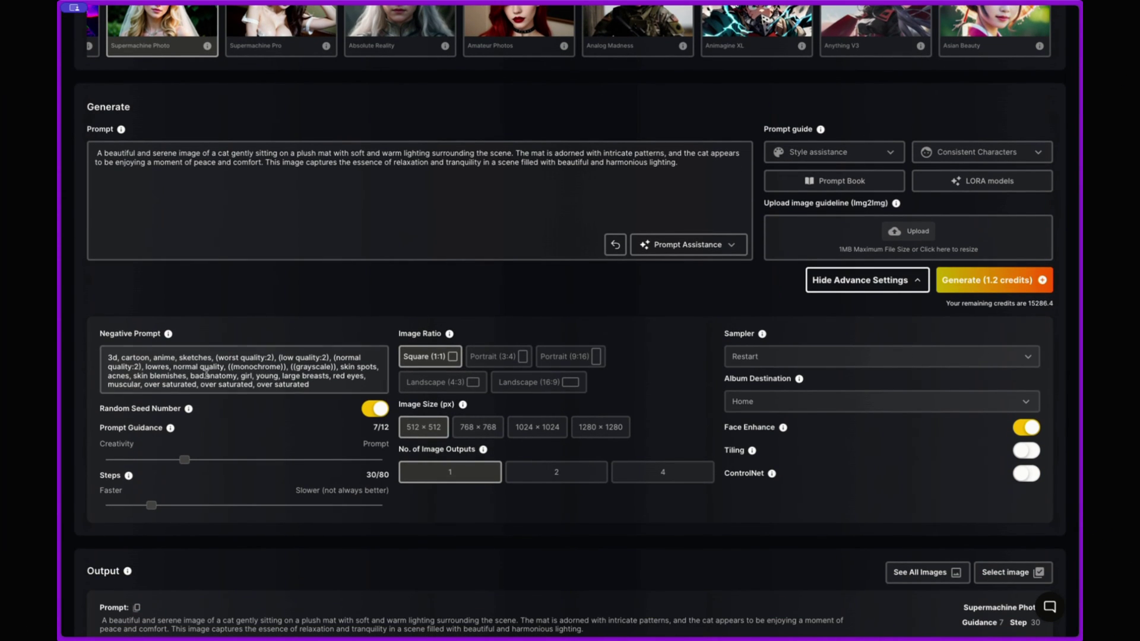
scroll(308, 387, down, 1)
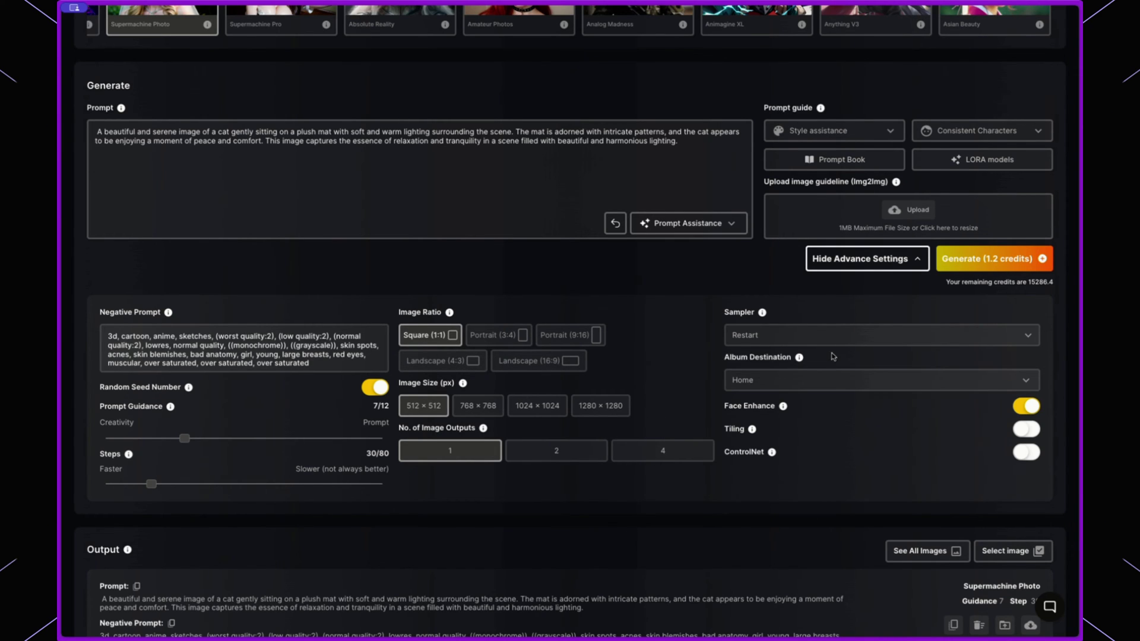
scroll(790, 323, down, 3)
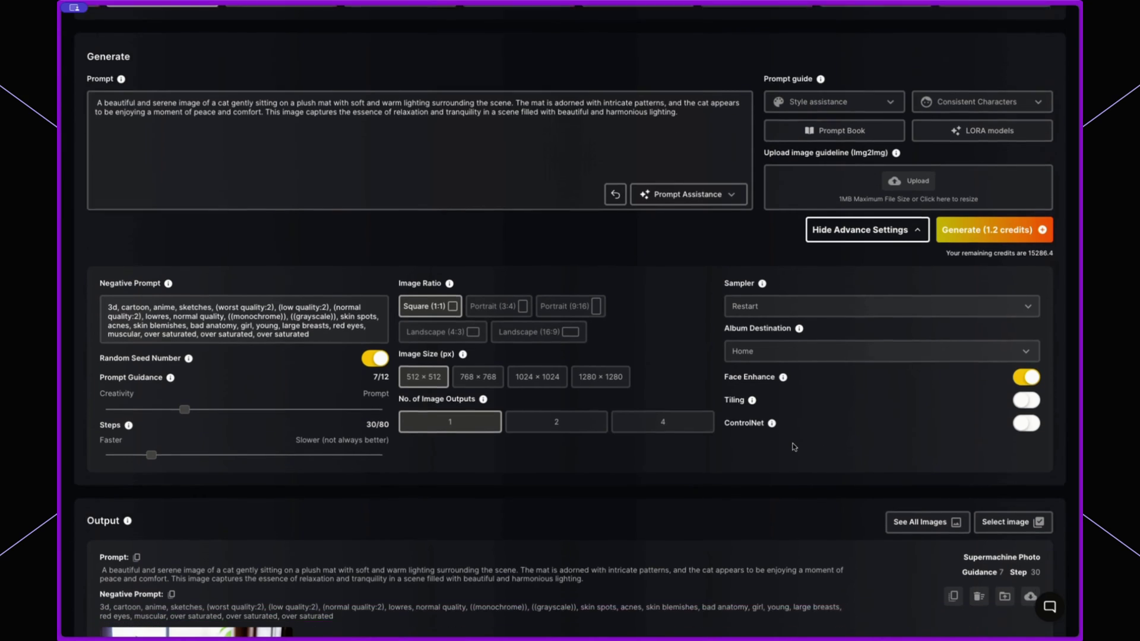
scroll(727, 421, down, 3)
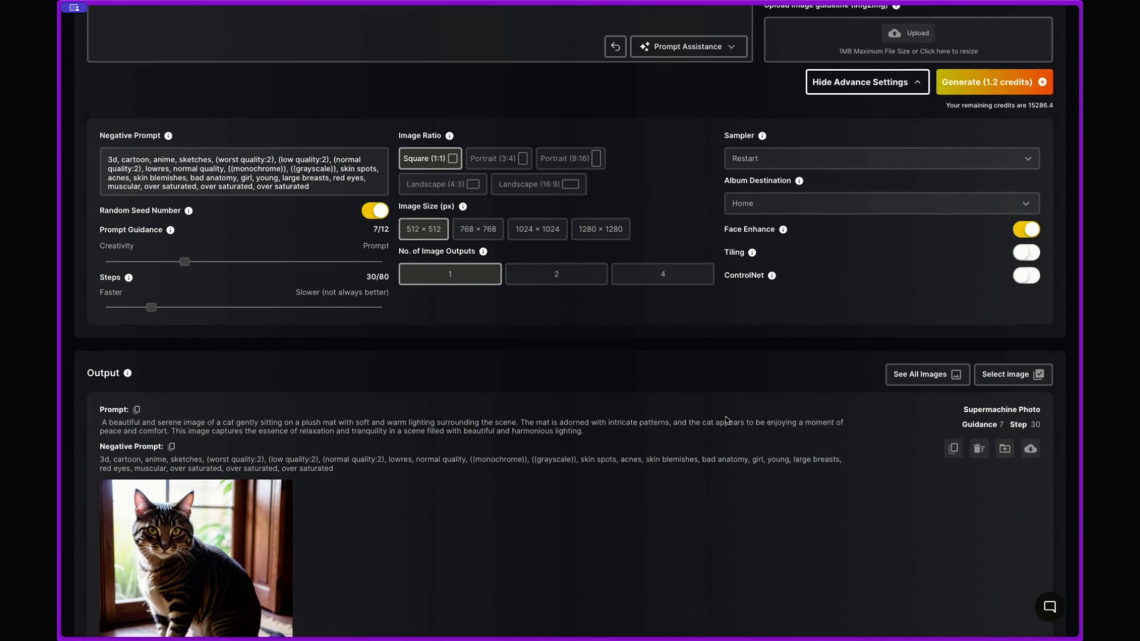
scroll(543, 399, down, 2)
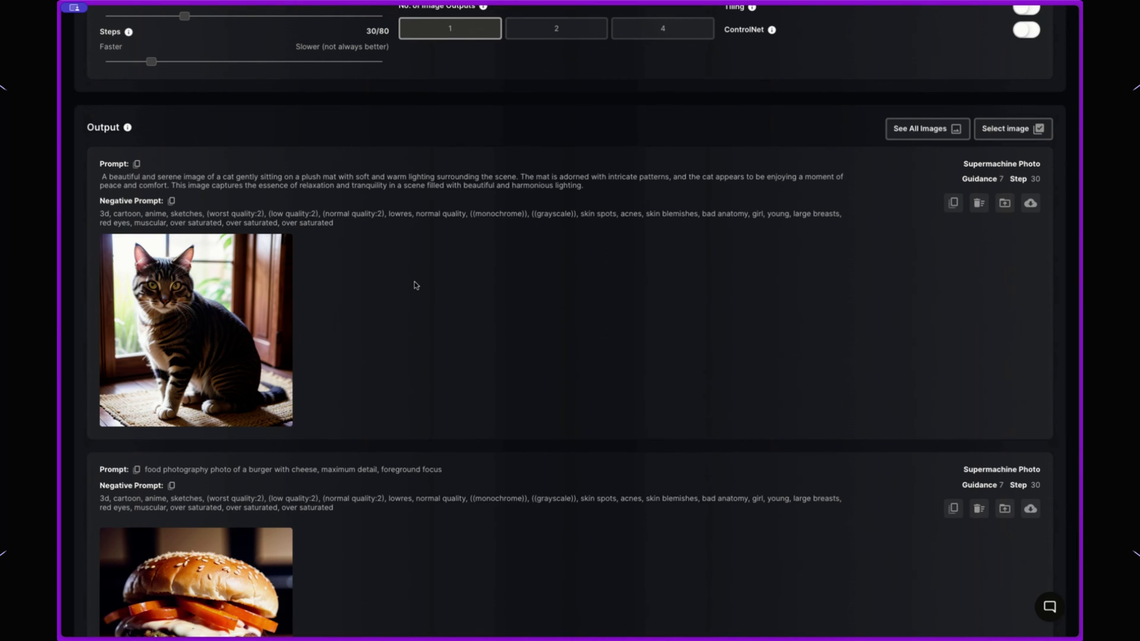
scroll(380, 301, down, 4)
scroll(374, 302, down, 2)
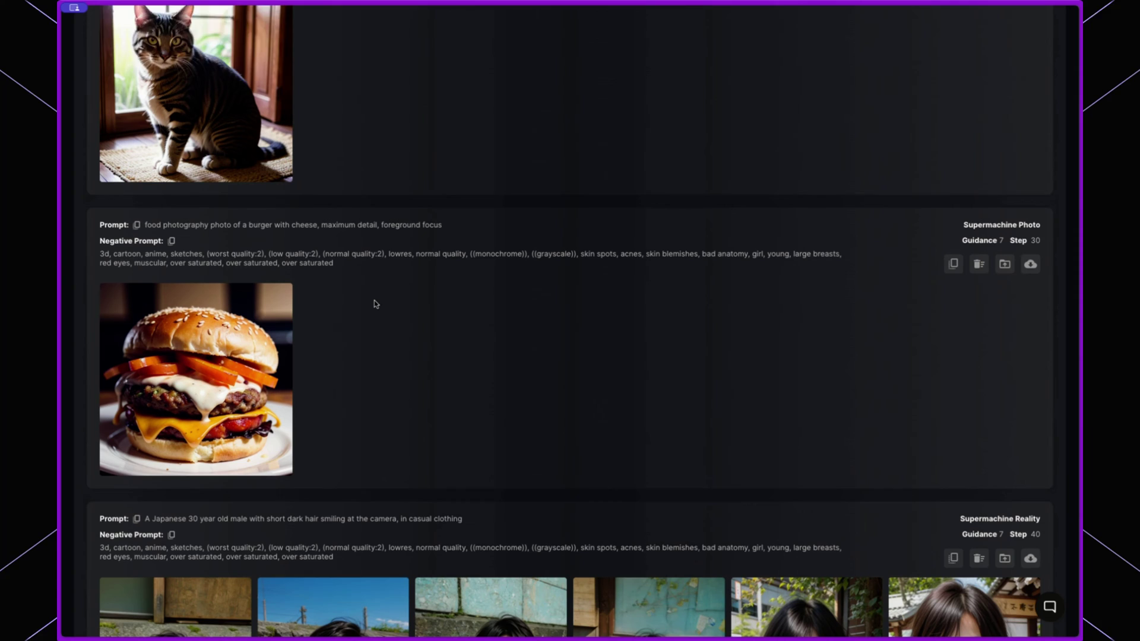
scroll(375, 304, down, 1)
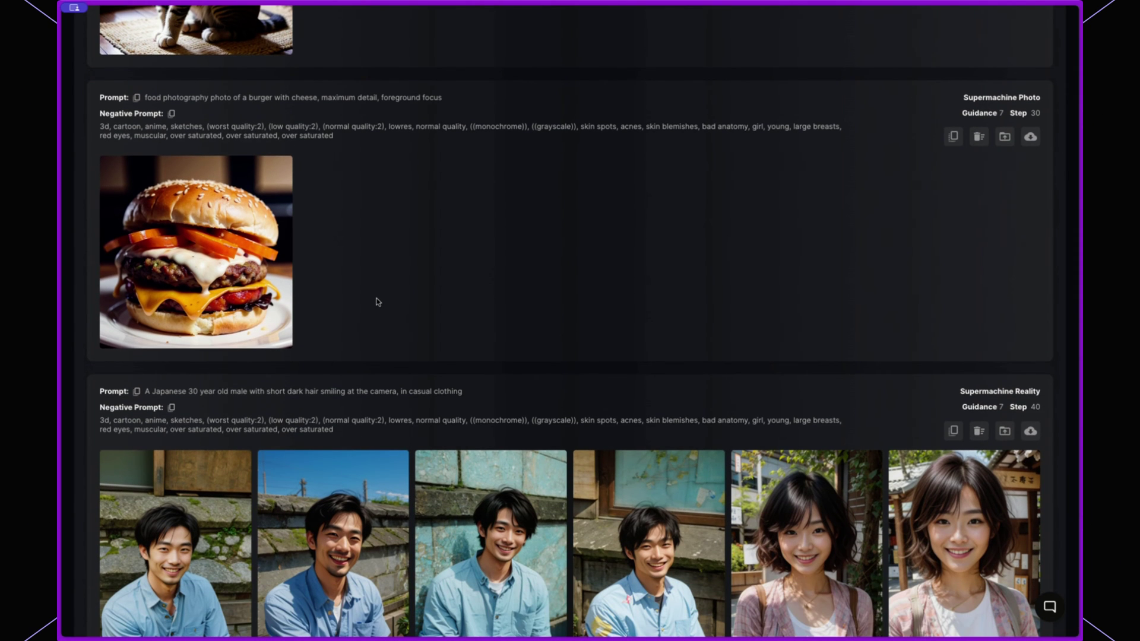
scroll(377, 301, up, 5)
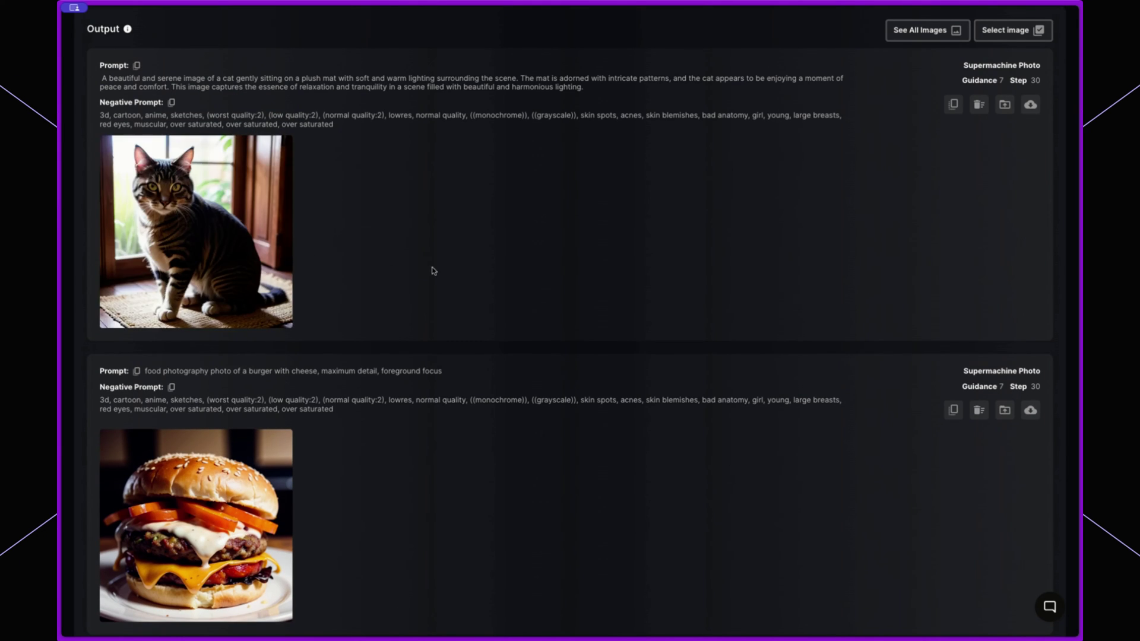
mouse_move(254, 254)
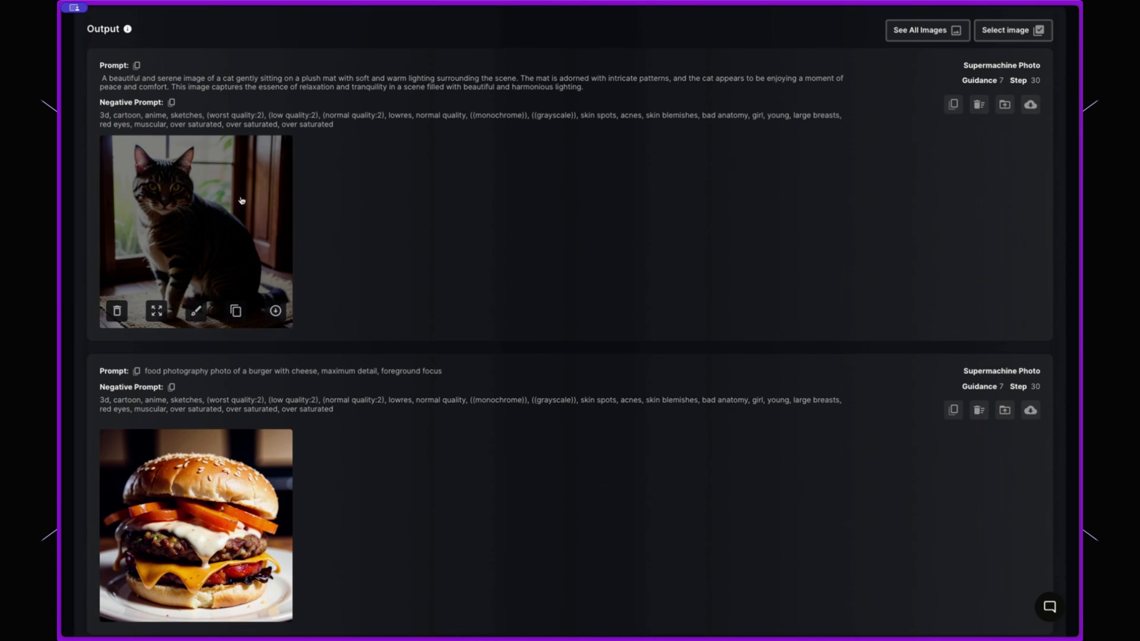
click(267, 228)
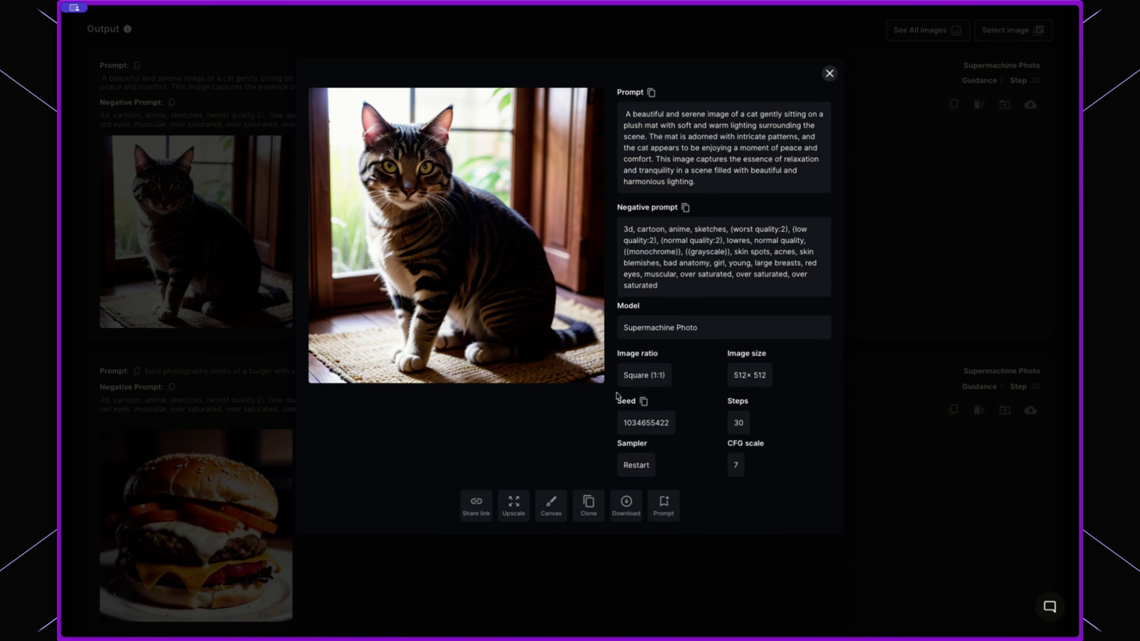
click(907, 285)
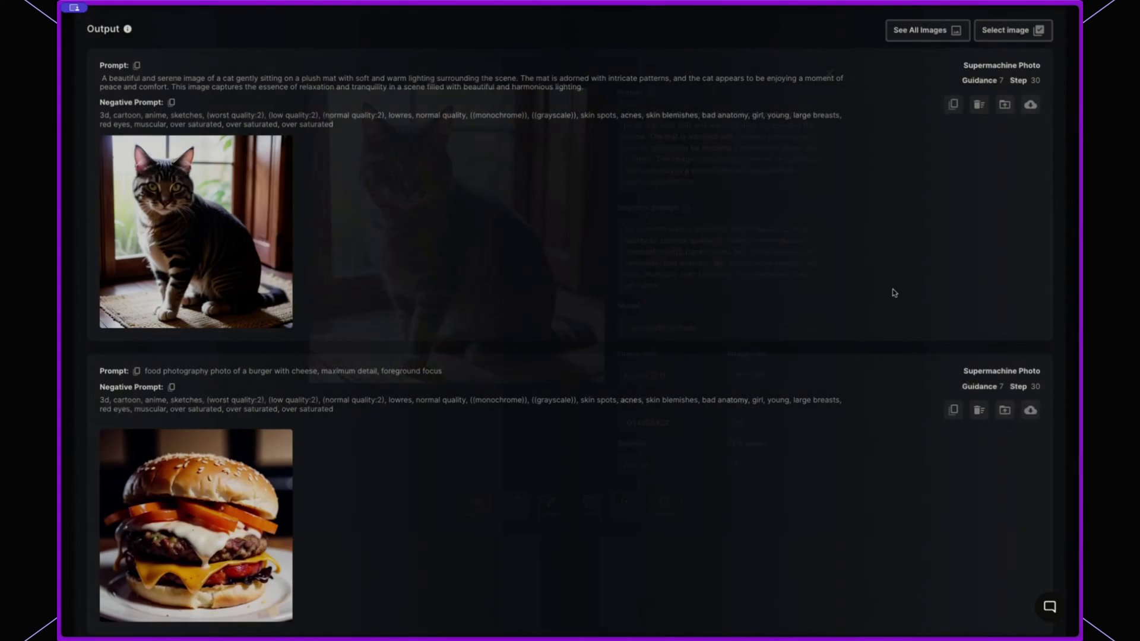
scroll(361, 438, down, 4)
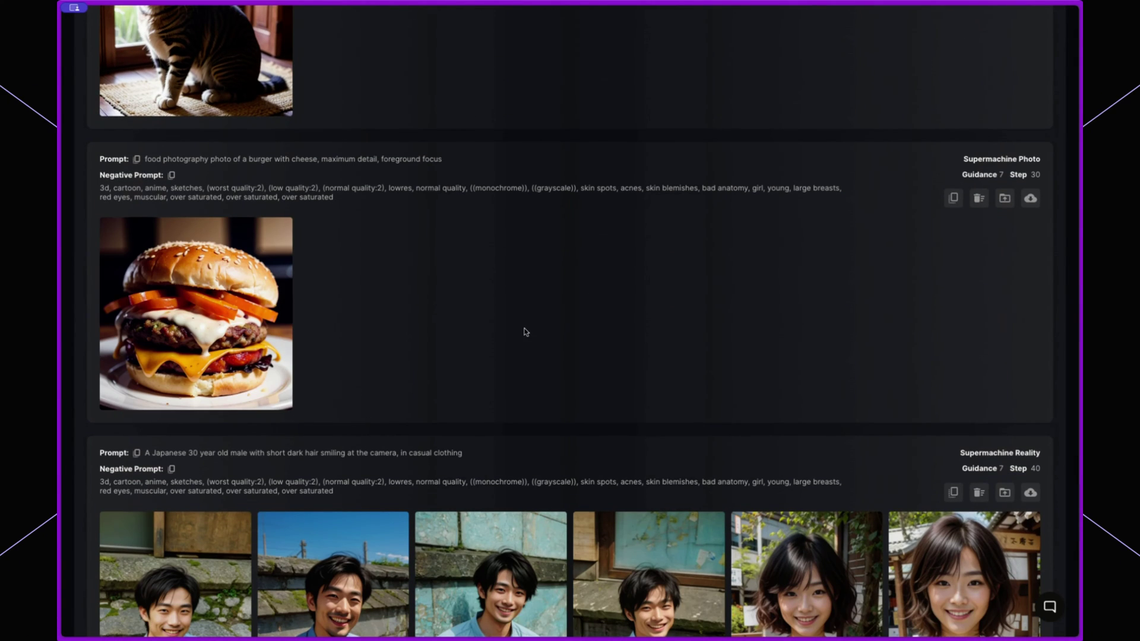
scroll(524, 331, down, 3)
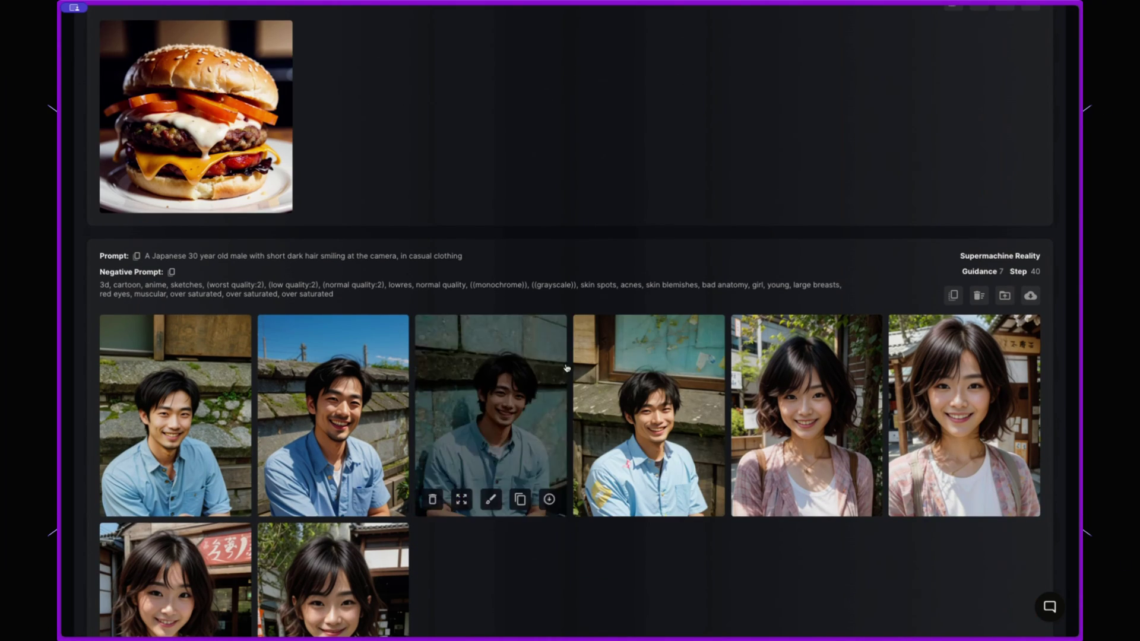
scroll(570, 377, down, 6)
scroll(565, 374, down, 12)
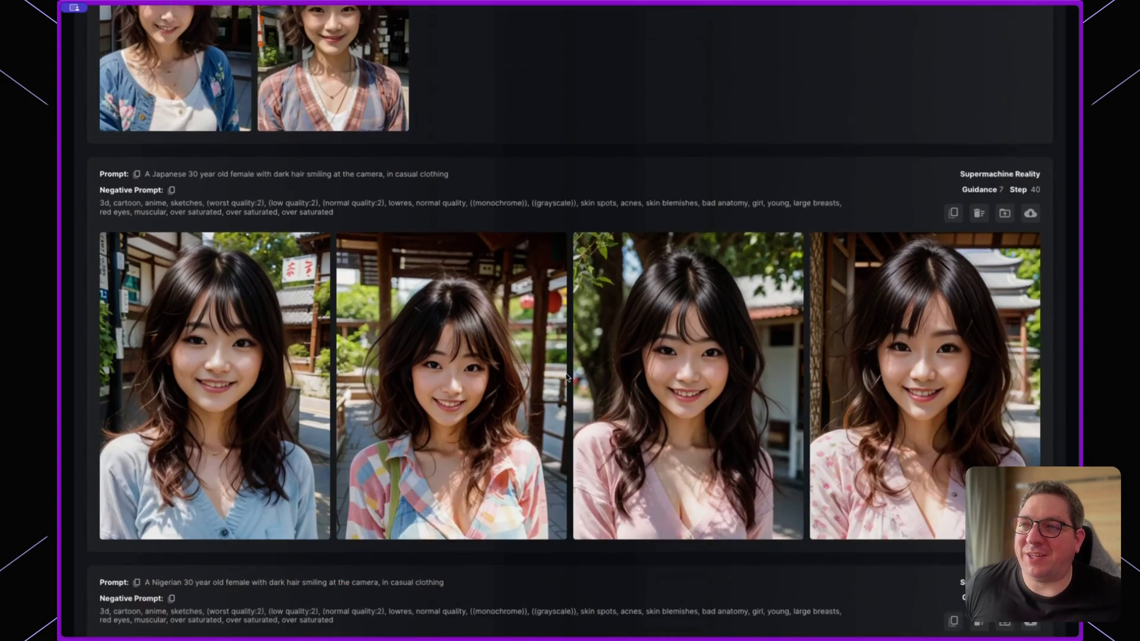
scroll(680, 407, down, 12)
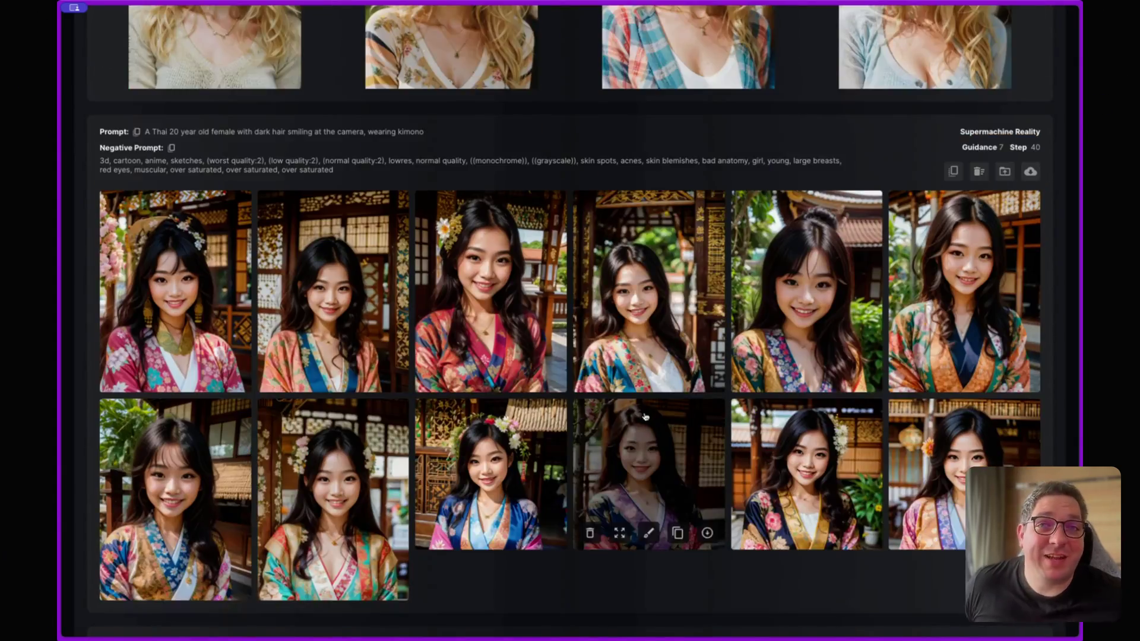
scroll(645, 417, down, 16)
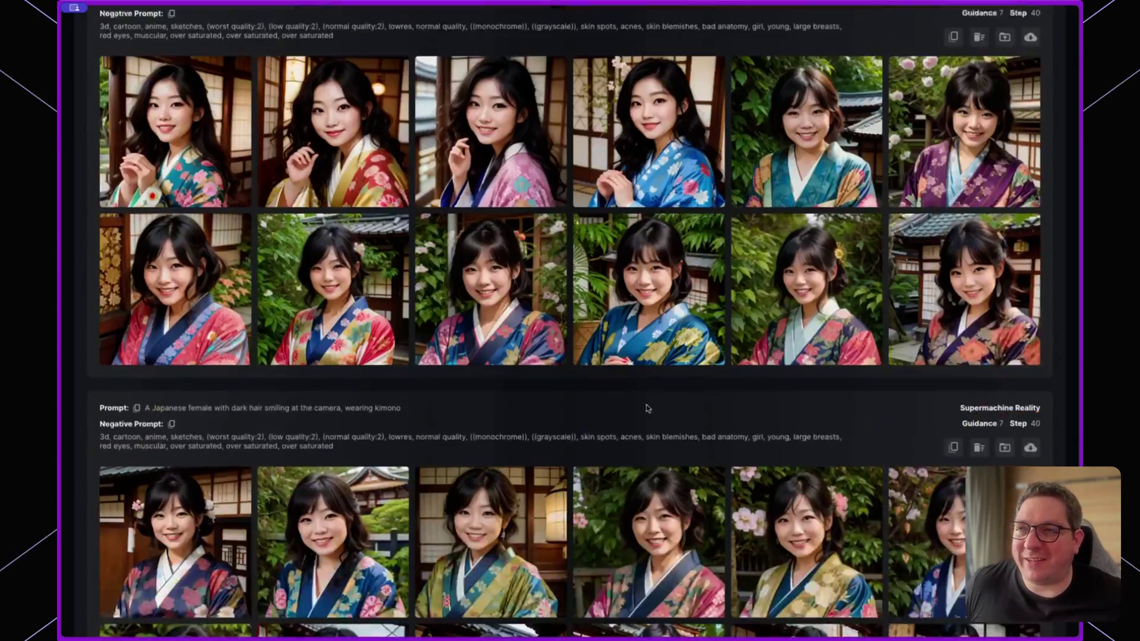
scroll(646, 408, down, 10)
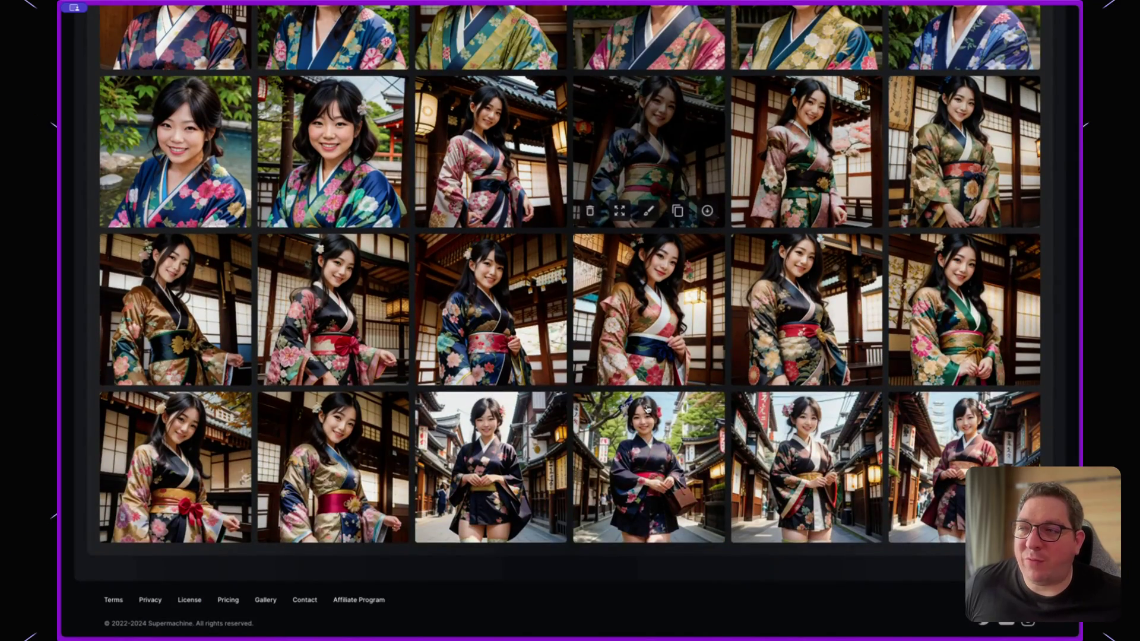
scroll(647, 408, up, 20)
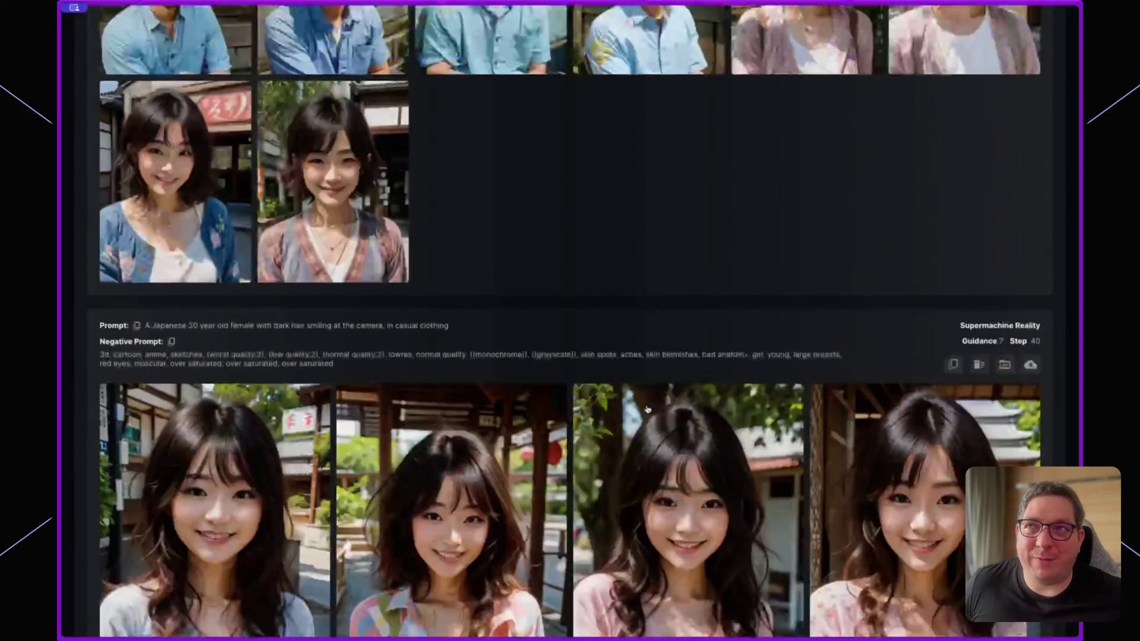
scroll(647, 409, up, 3)
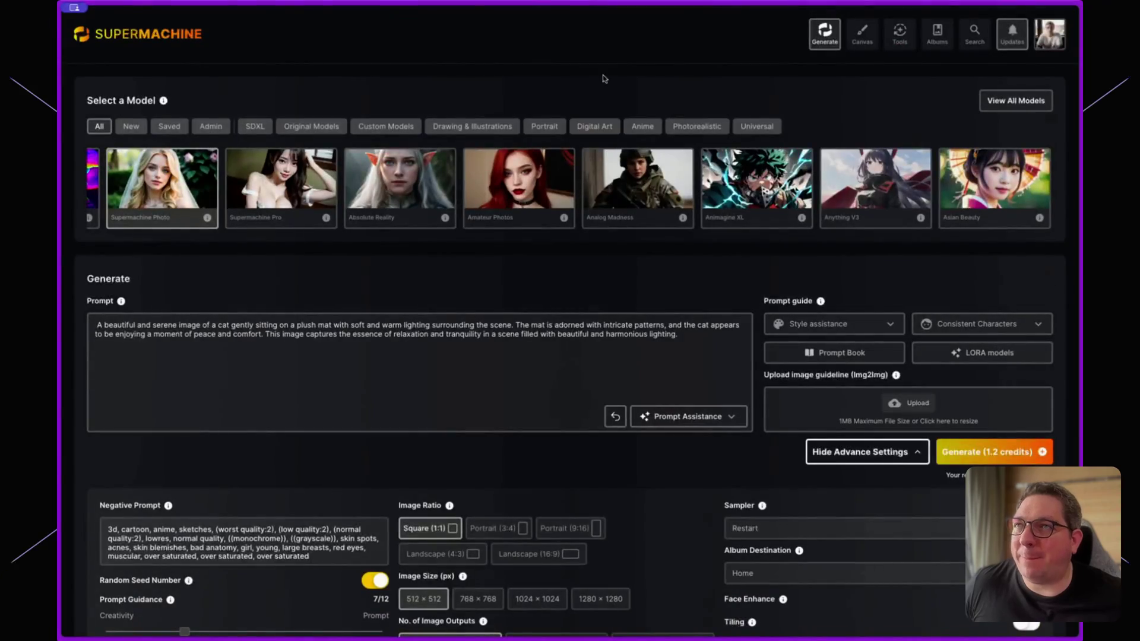
click(936, 34)
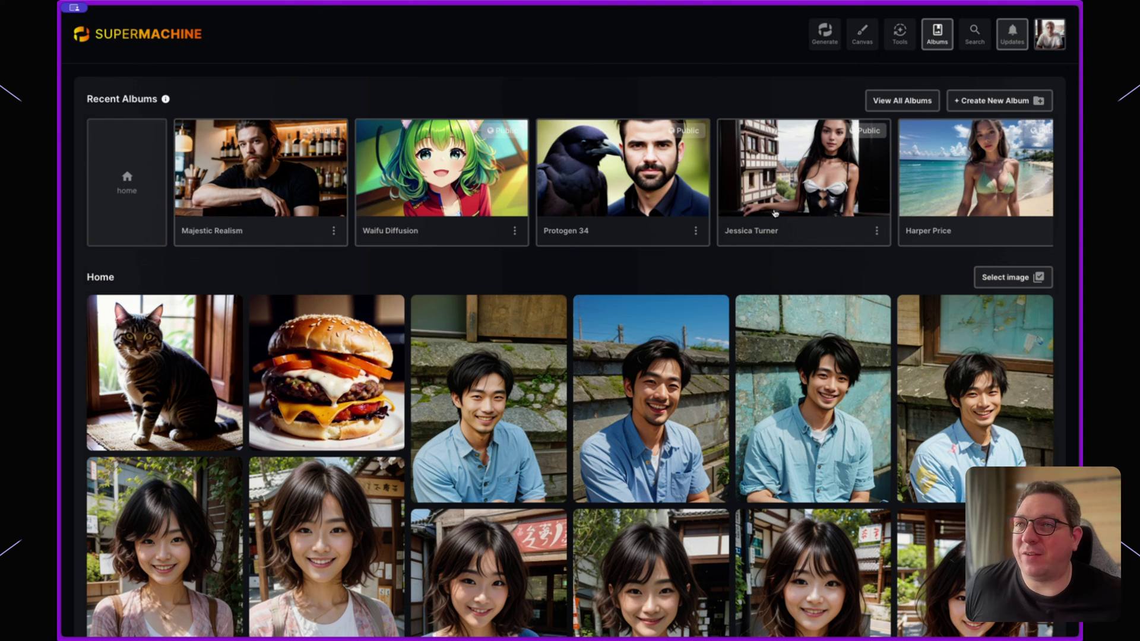
scroll(545, 363, down, 3)
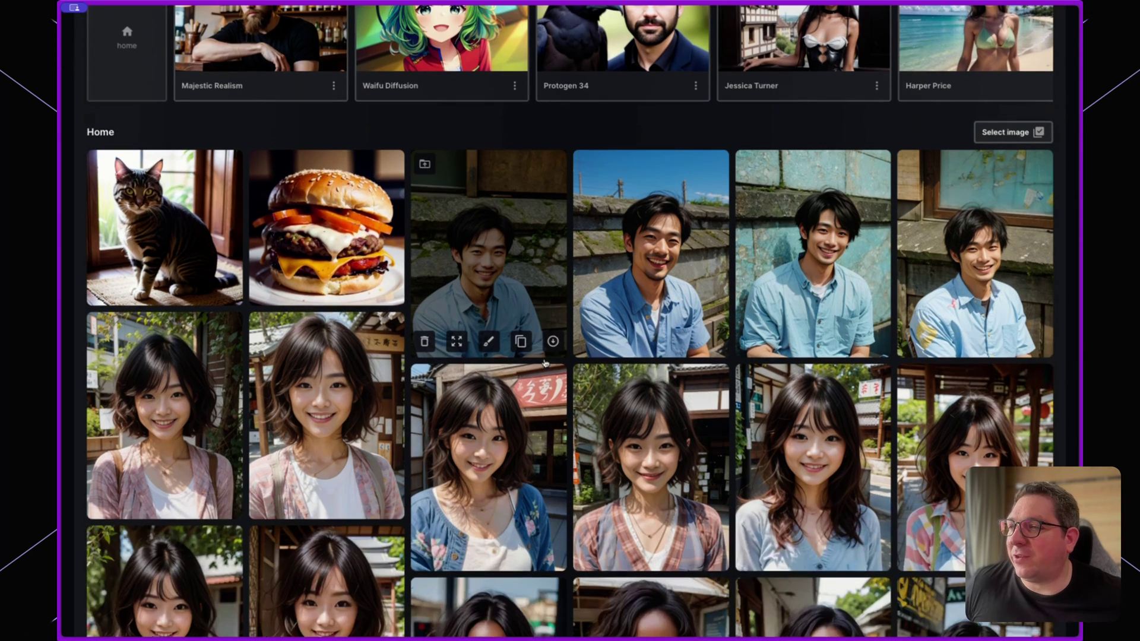
scroll(326, 267, up, 3)
scroll(712, 451, down, 1)
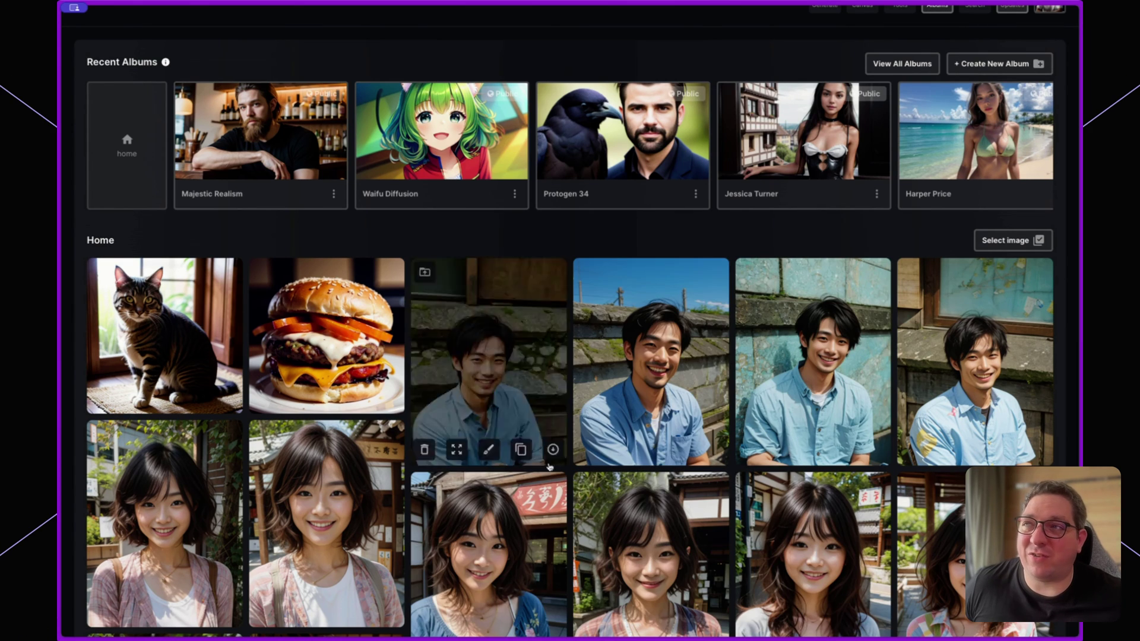
scroll(357, 535, down, 1)
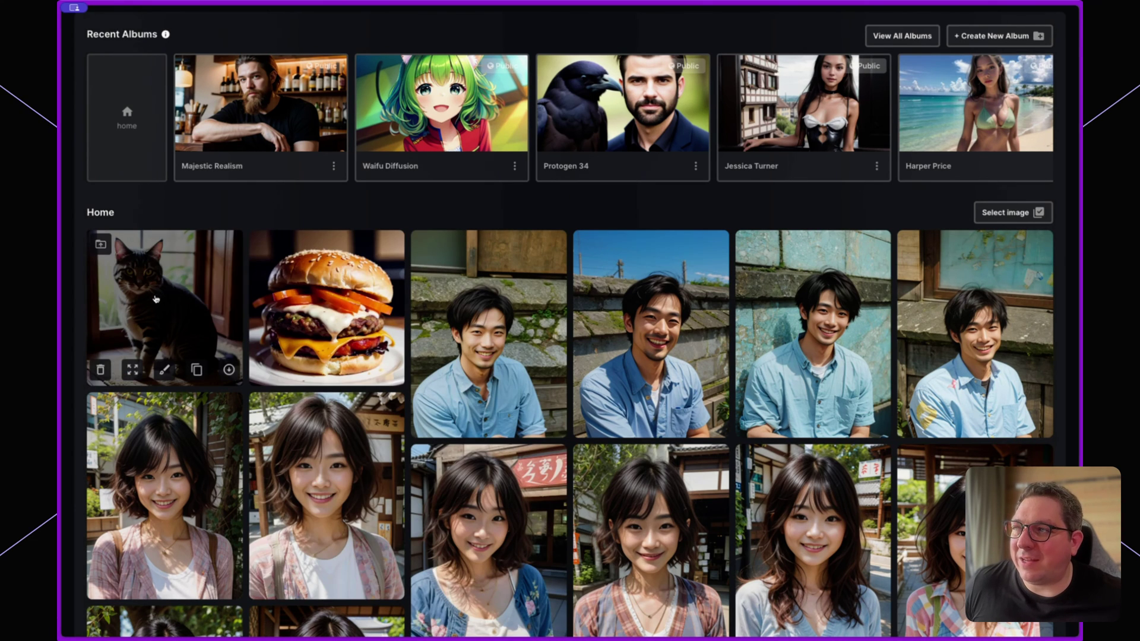
drag(193, 310, 263, 273)
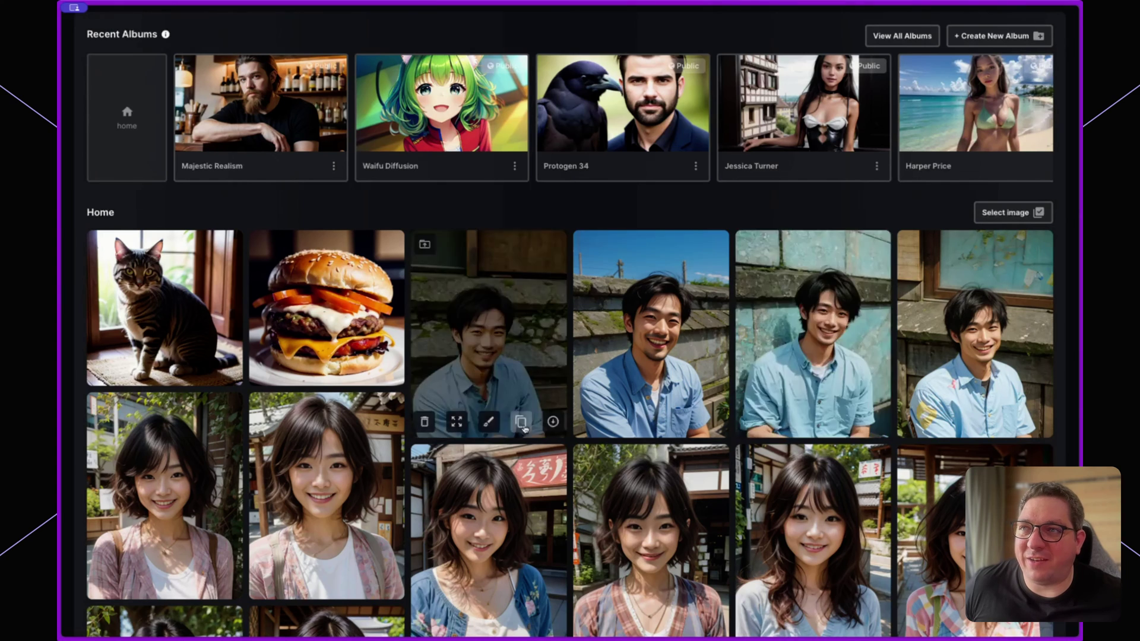
scroll(779, 369, up, 1)
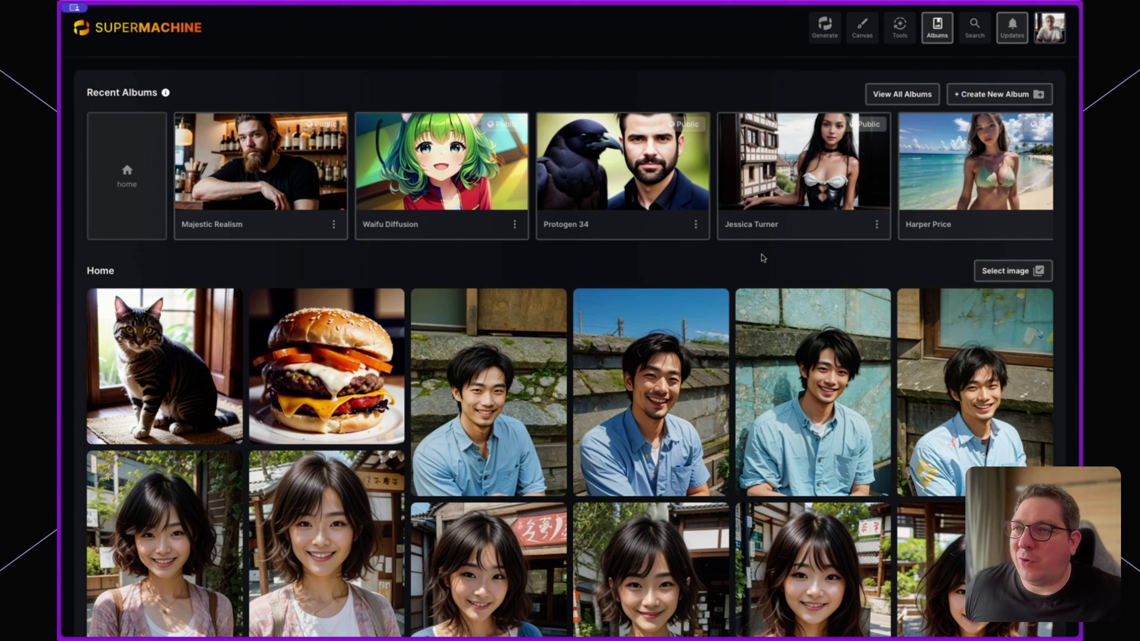
scroll(762, 257, down, 2)
scroll(771, 308, up, 2)
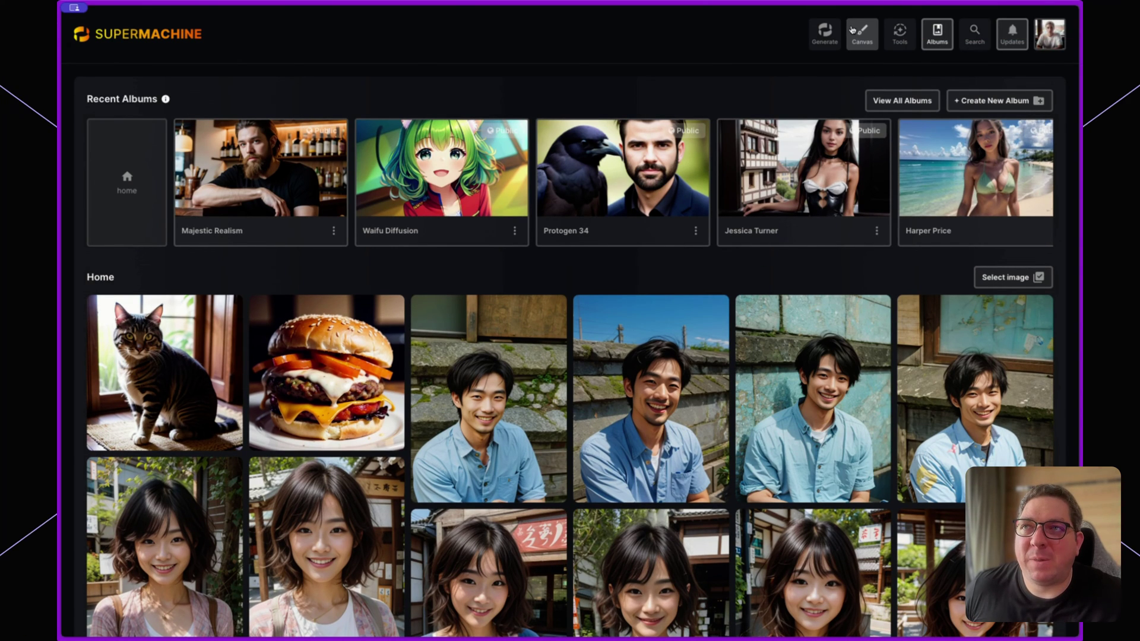
Open the Canvas page and sketch an orange loop on the drawing area.
click(869, 46)
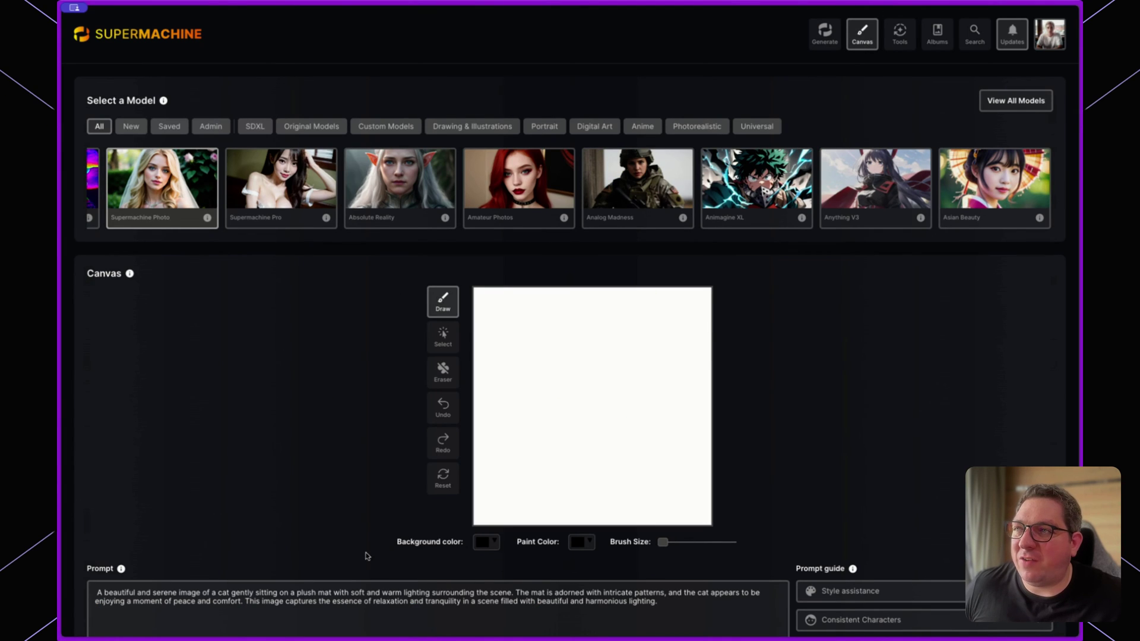
scroll(558, 405, down, 5)
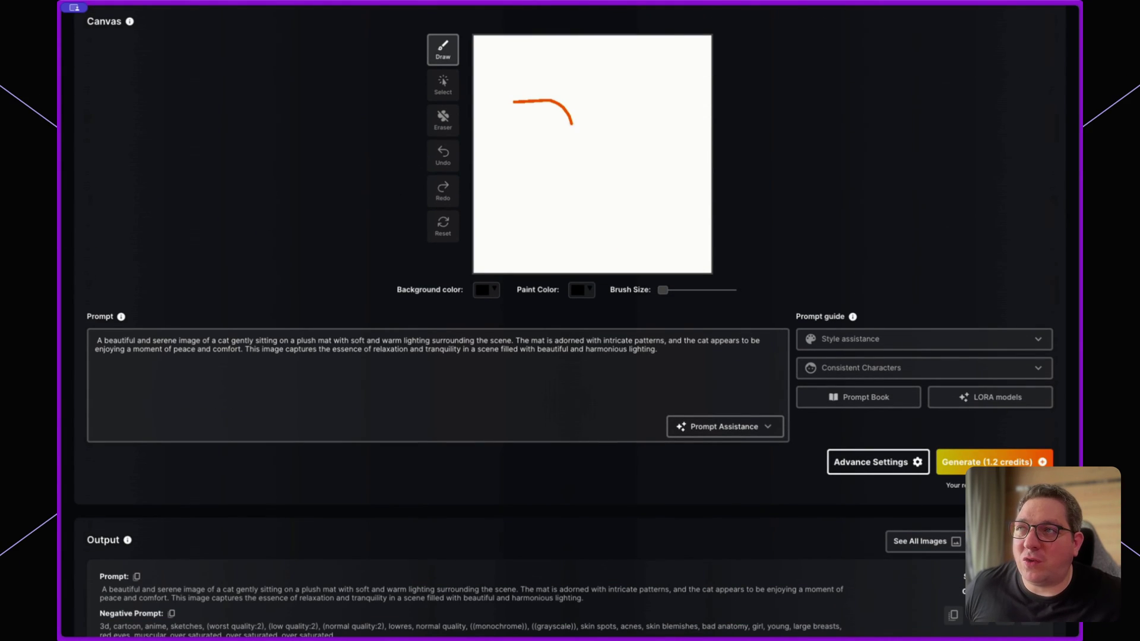
mouse_move(571, 123)
mouse_down()
mouse_move(504, 171)
mouse_move(579, 117)
mouse_move(574, 196)
mouse_up()
scroll(574, 196, down, 5)
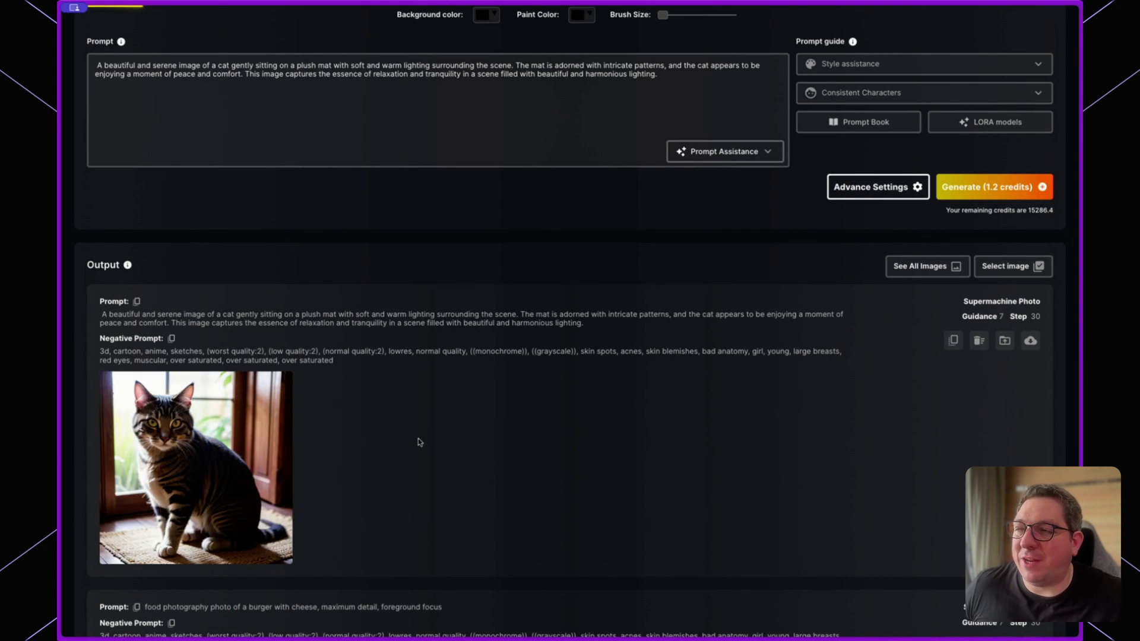
Select the tabby cat image now placed on the canvas.
scroll(497, 385, up, 6)
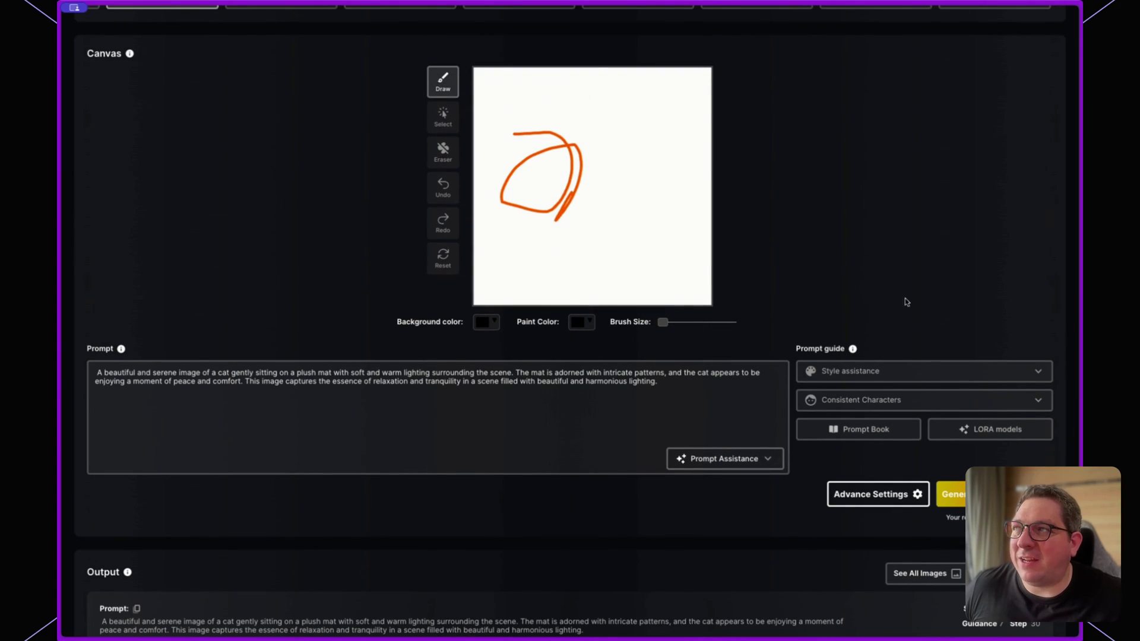
scroll(890, 238, up, 1)
scroll(850, 273, down, 1)
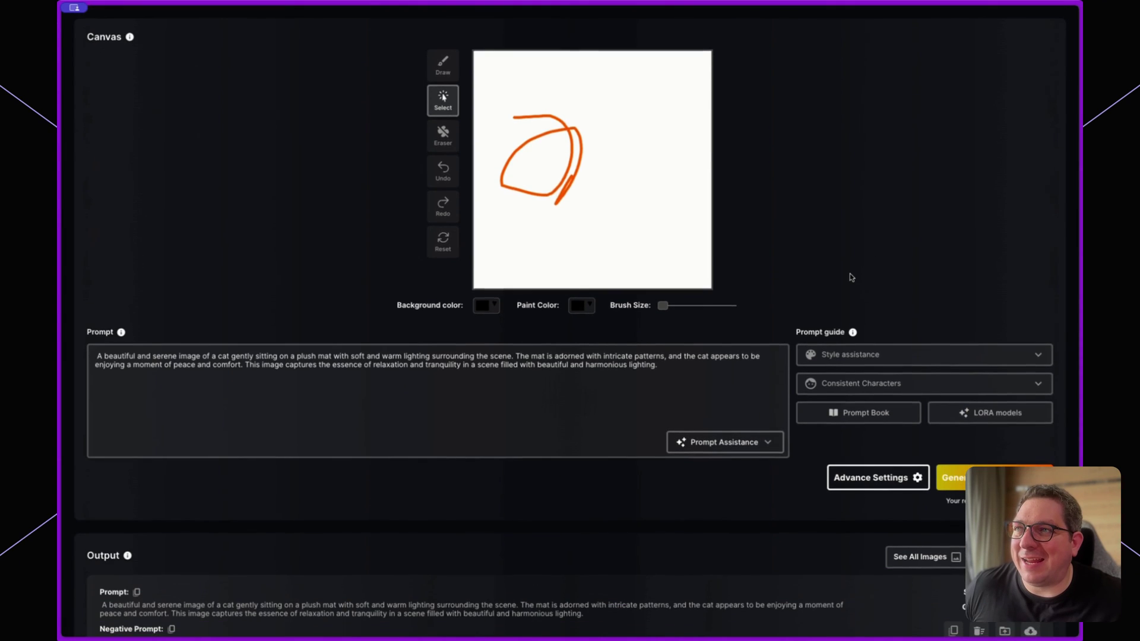
scroll(806, 308, up, 3)
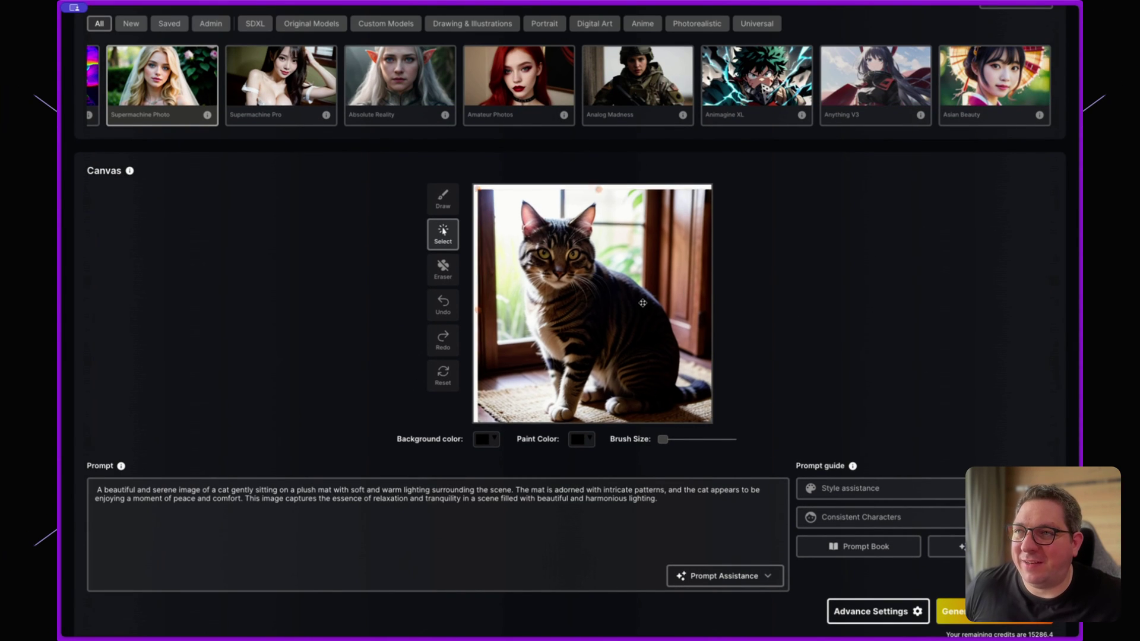
click(526, 313)
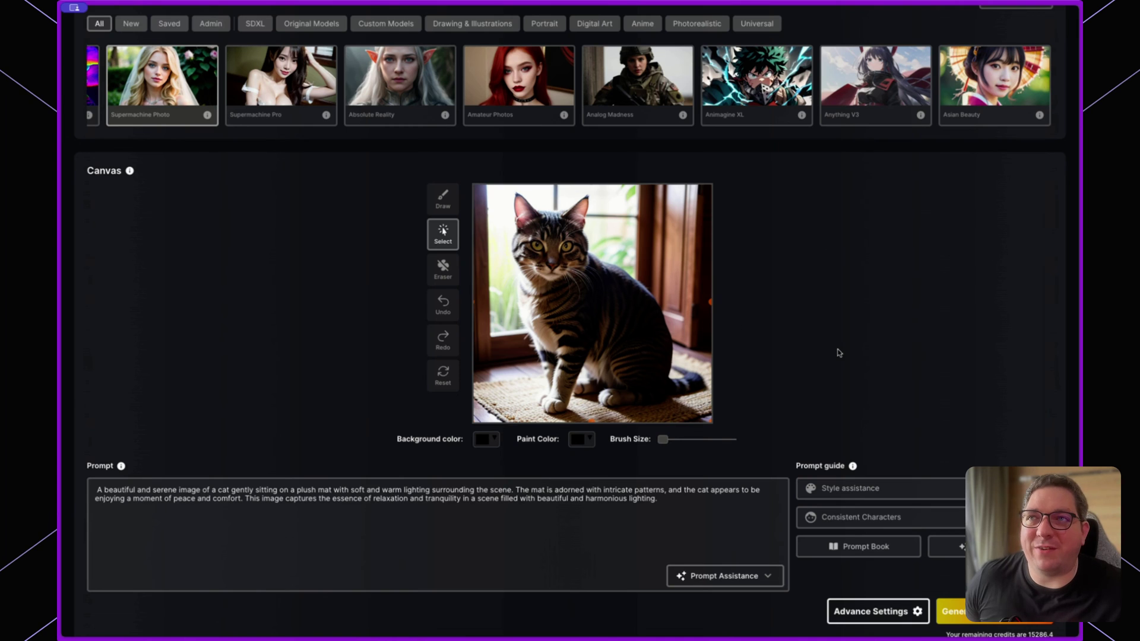
scroll(839, 352, up, 2)
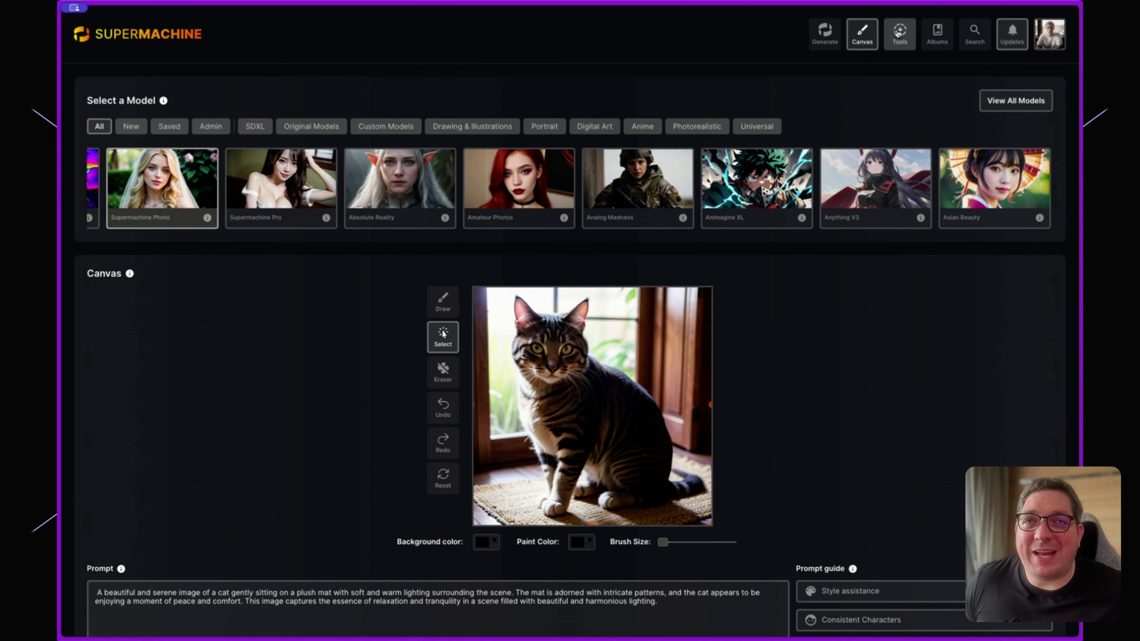
Switch to Tools, showing the Remove Background tool with an empty initial-image slot.
click(898, 33)
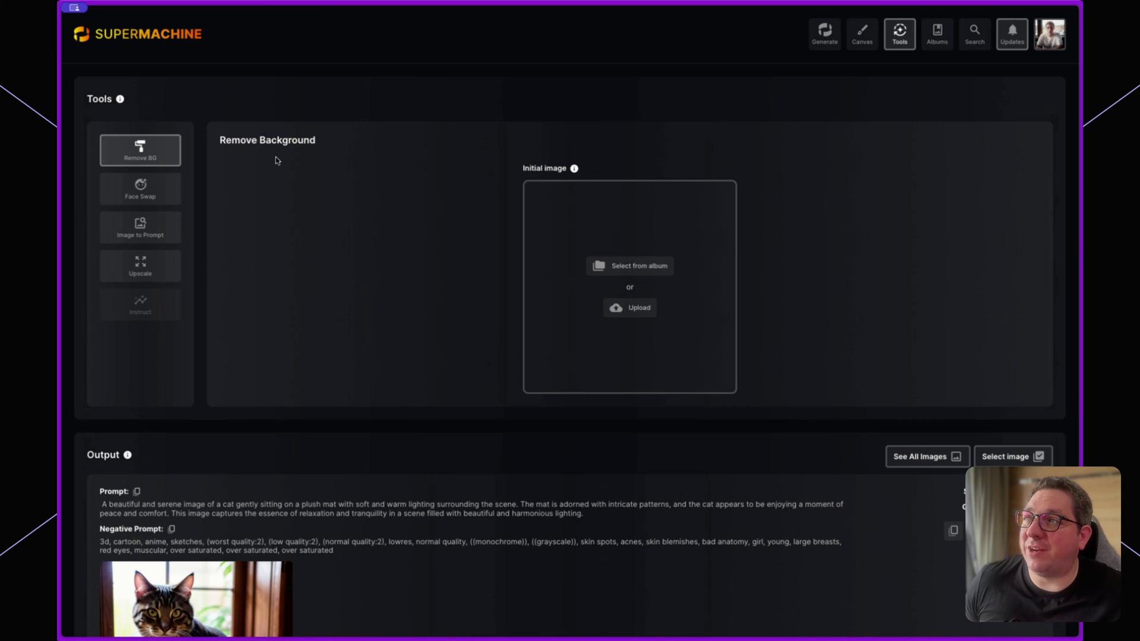
double_click(283, 142)
click(281, 181)
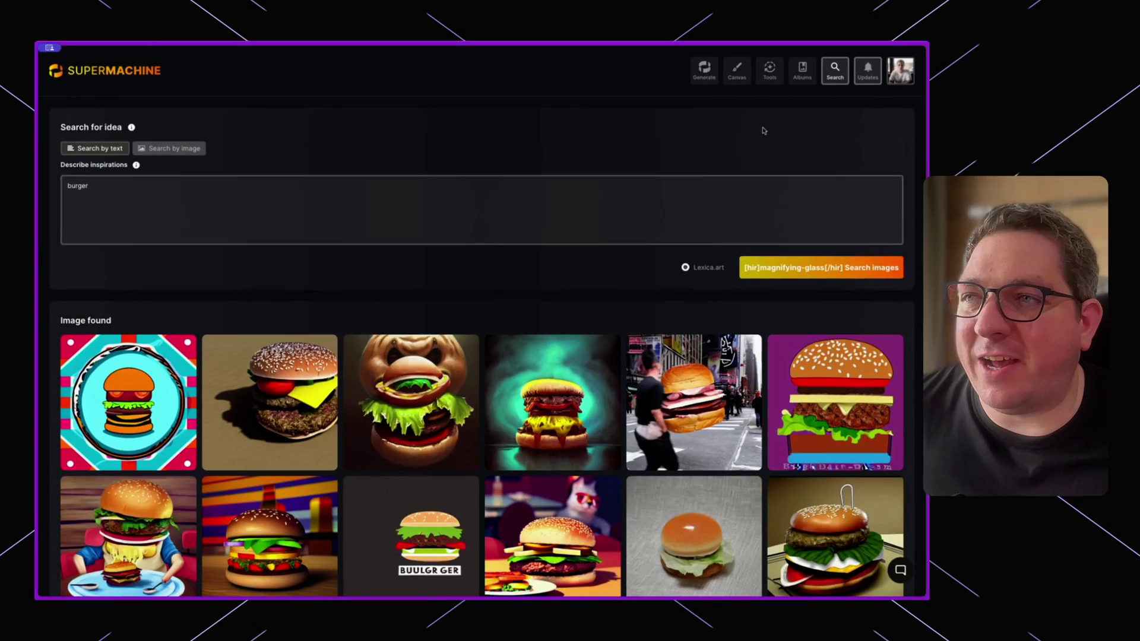
Open the monster burger search result, select its prompt text, and close the enlarged view.
scroll(343, 360, down, 2)
scroll(343, 360, down, 5)
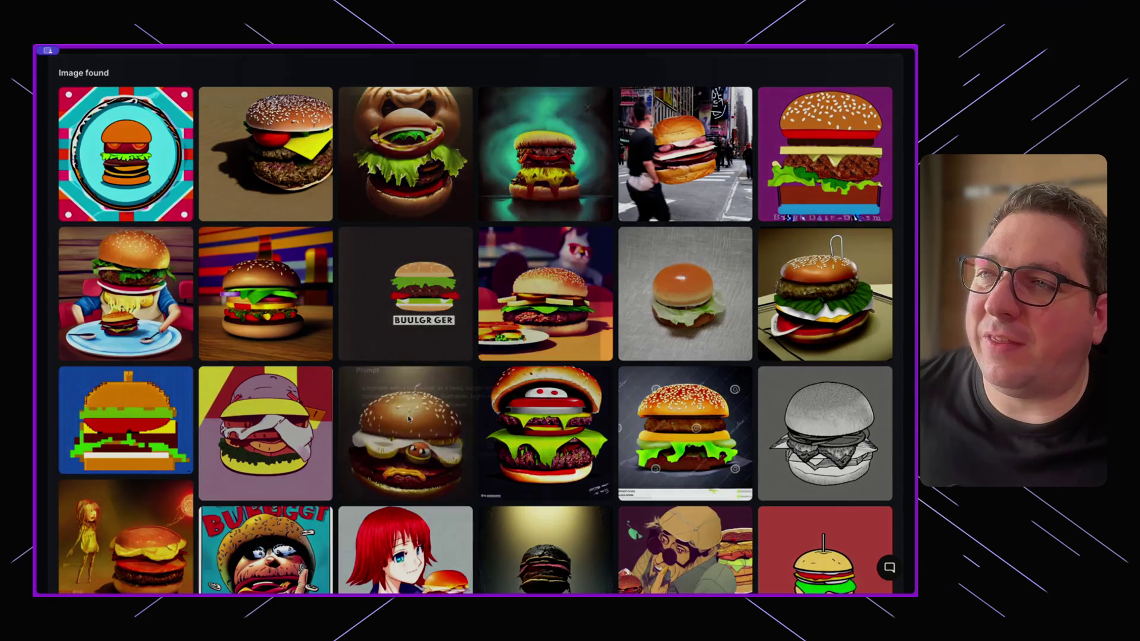
click(408, 419)
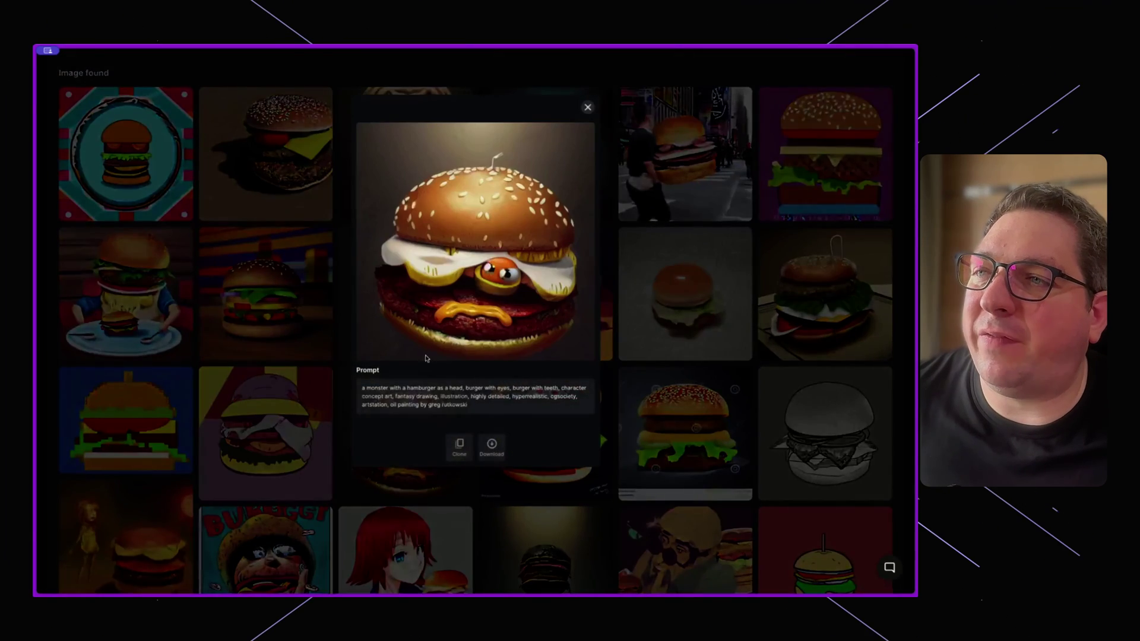
drag(363, 385, 523, 466)
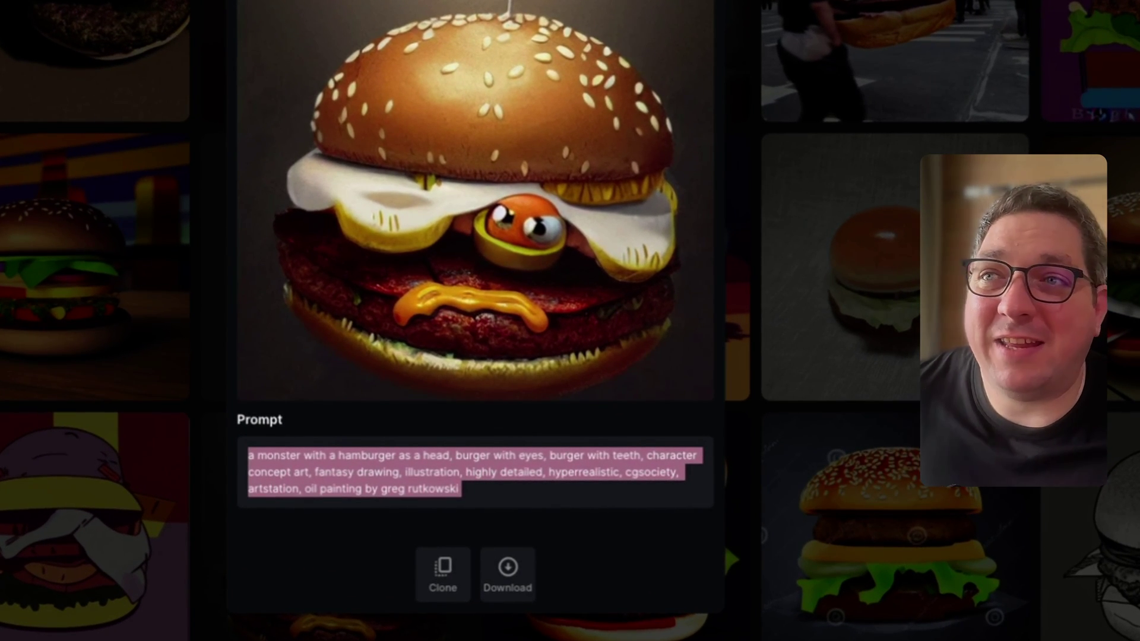
click(723, 542)
scroll(986, 6, up, 5)
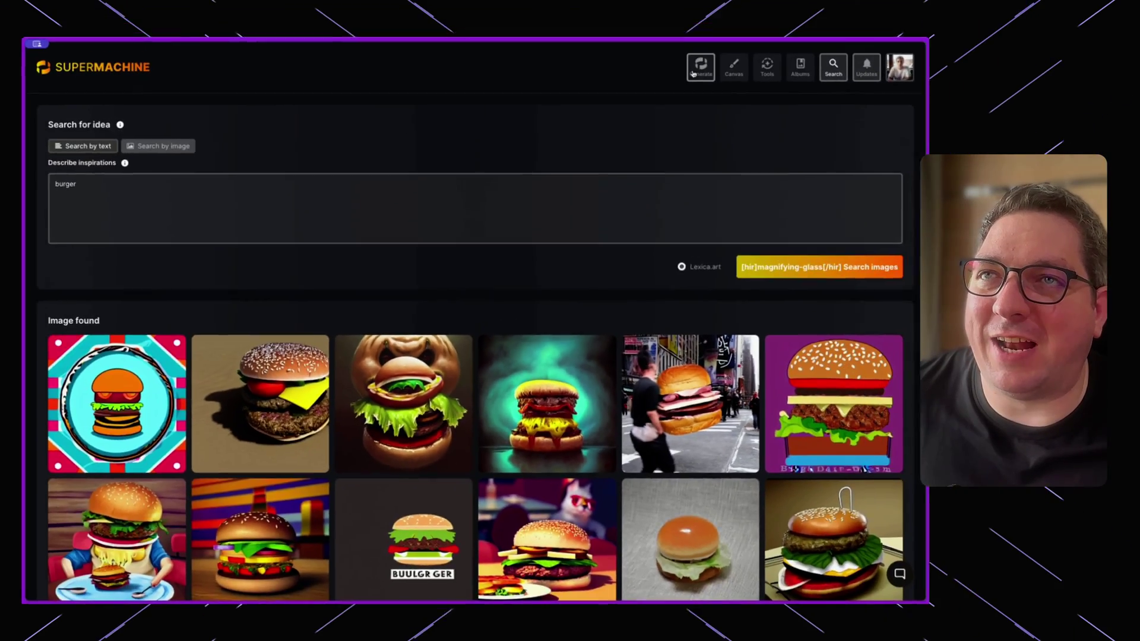
Return to Generate, glance at the Updates news list, dismiss it, and open the account menu.
click(698, 67)
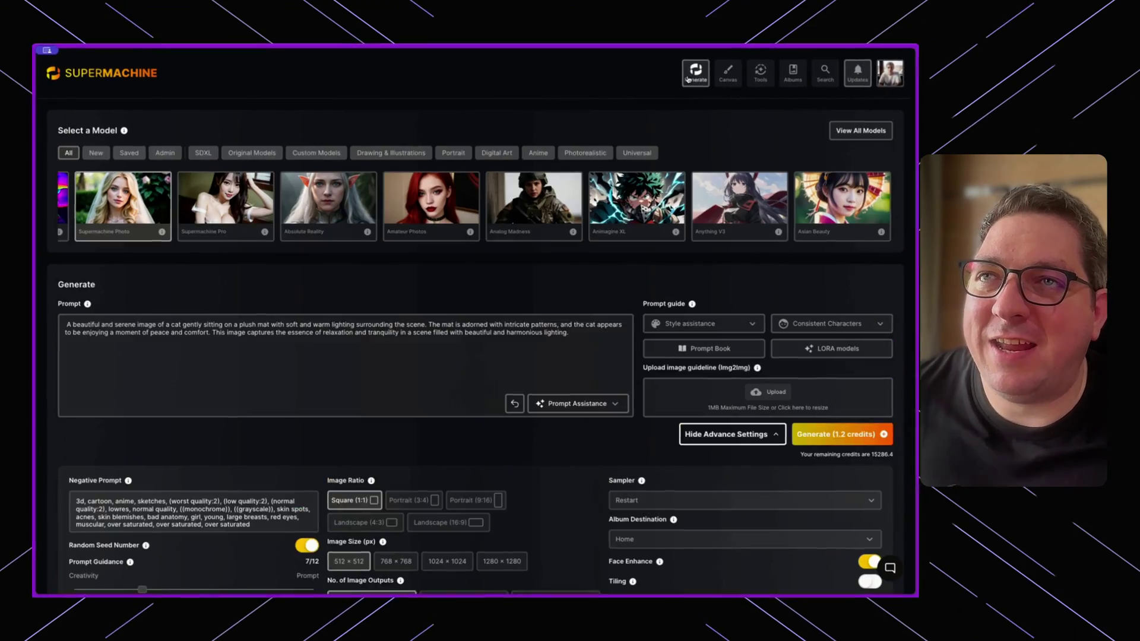
click(855, 76)
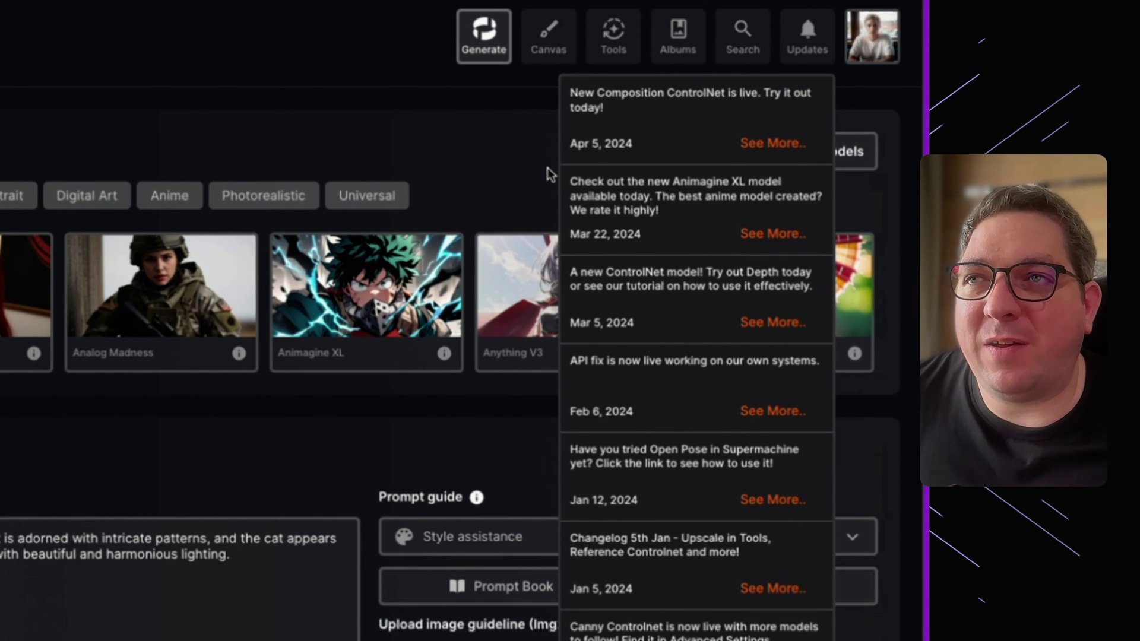
click(437, 110)
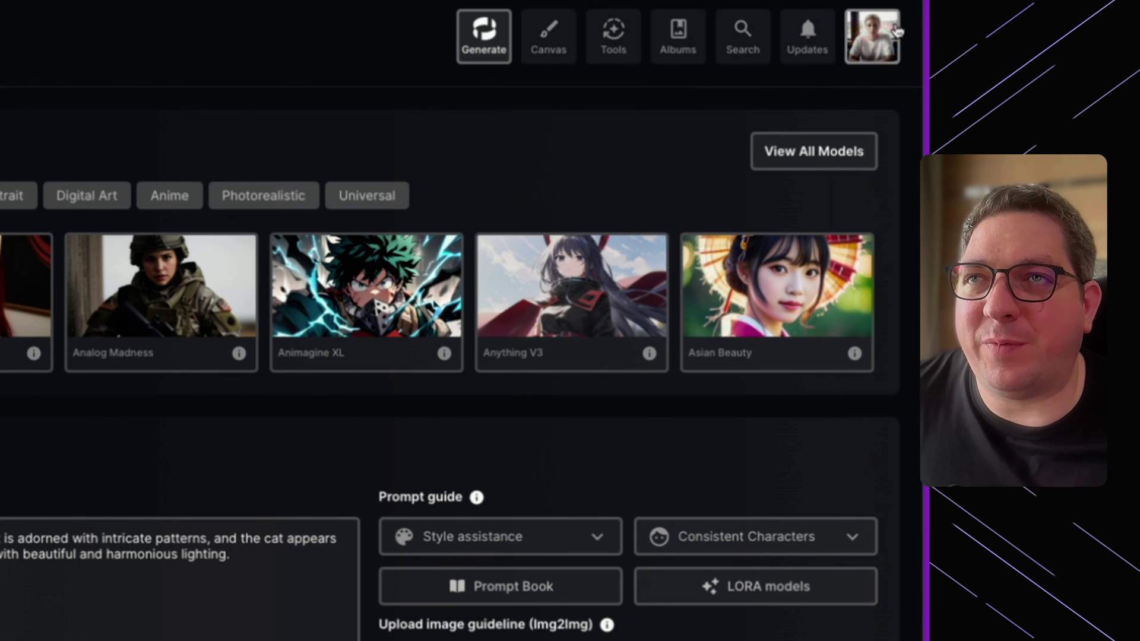
click(872, 35)
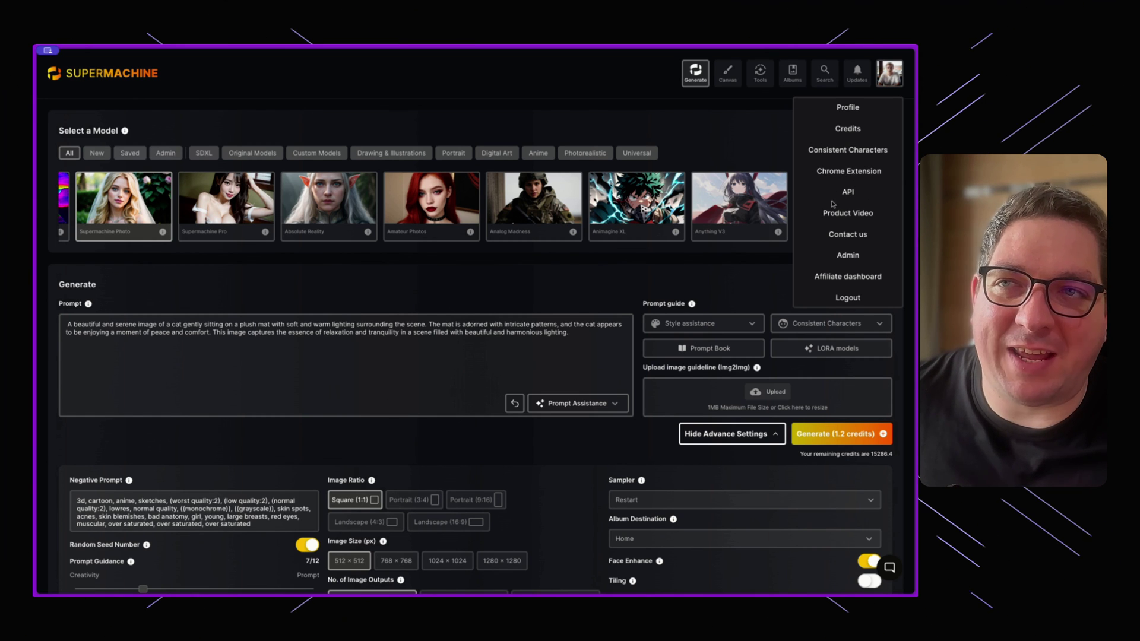
Dismiss the account menu to reveal the Generate page with the enhanced cat prompt.
click(725, 140)
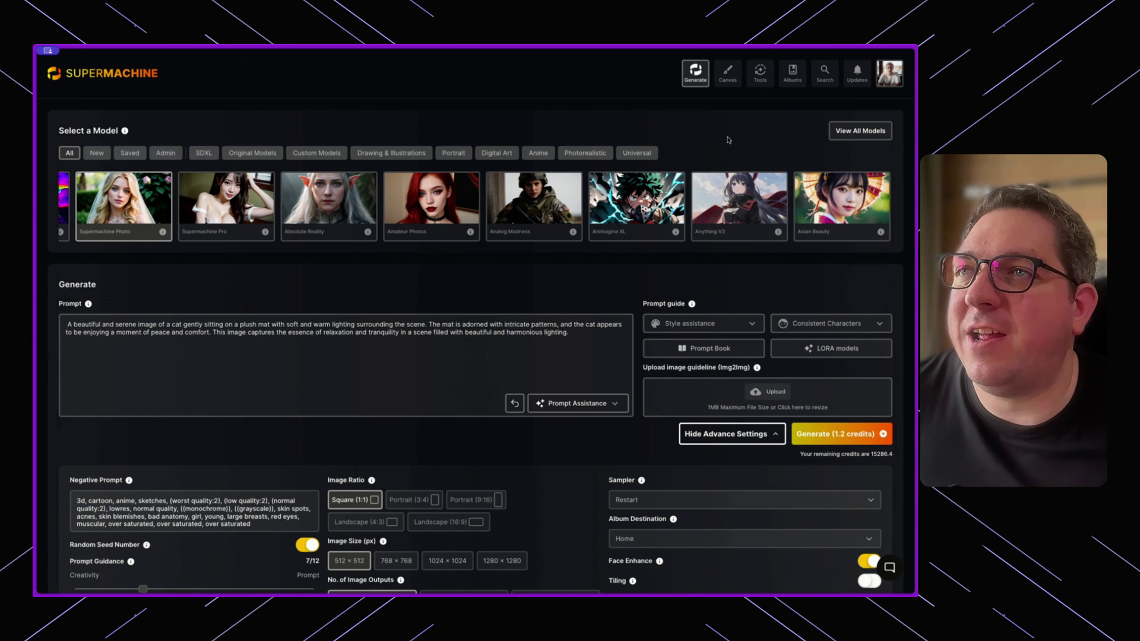